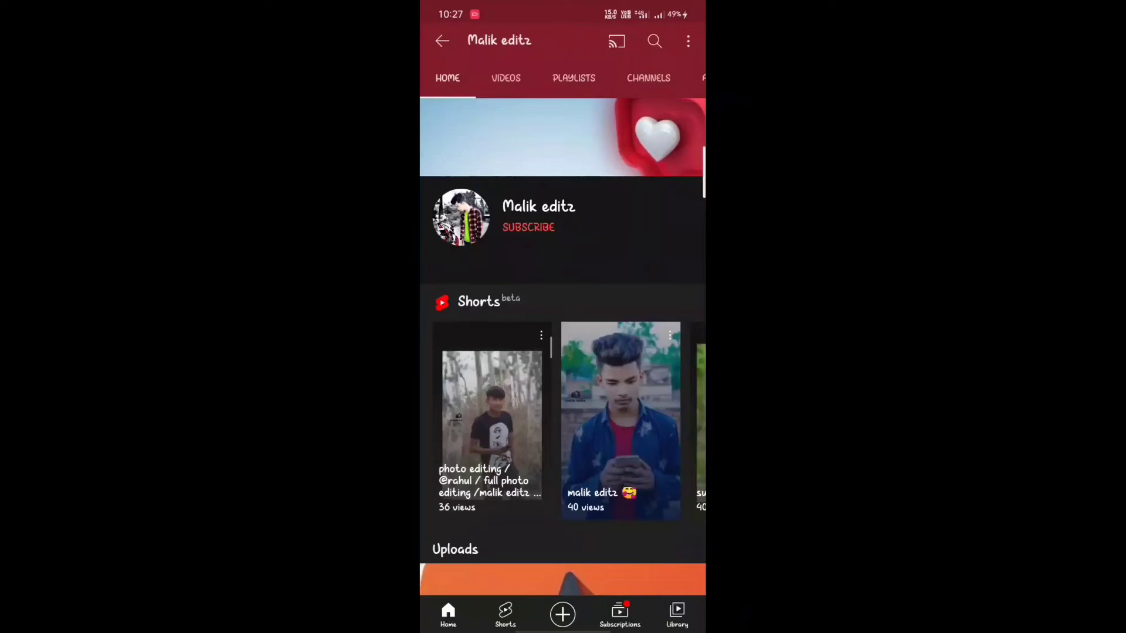
Subscribe to the YouTube channel and open its bell notification menu (All / Personalized / None).
left_click(528, 227)
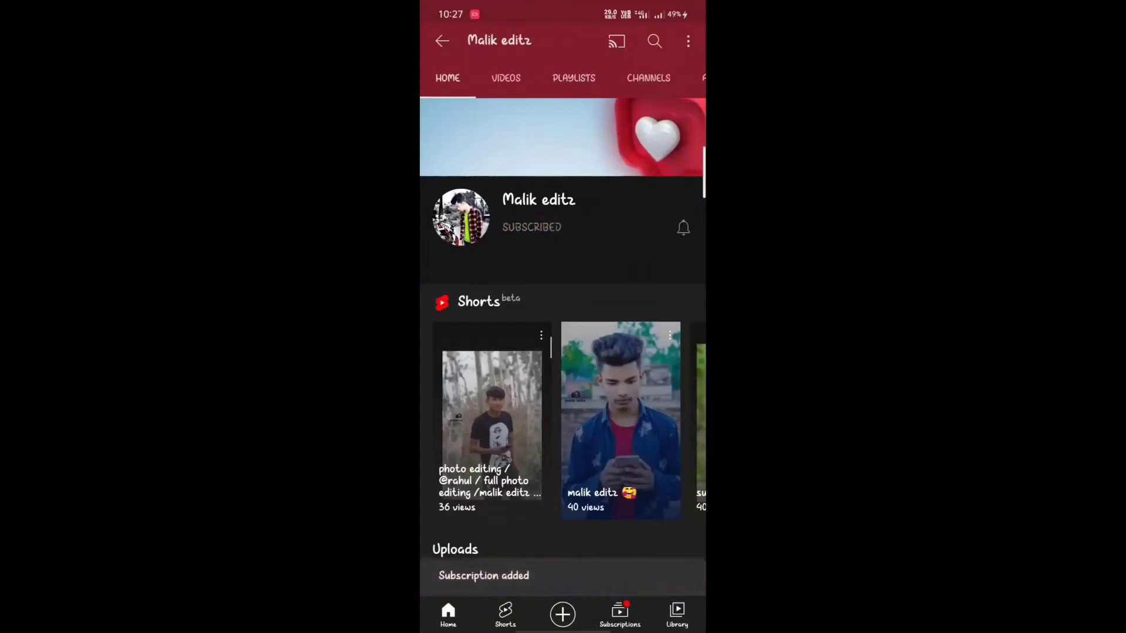
left_click(683, 230)
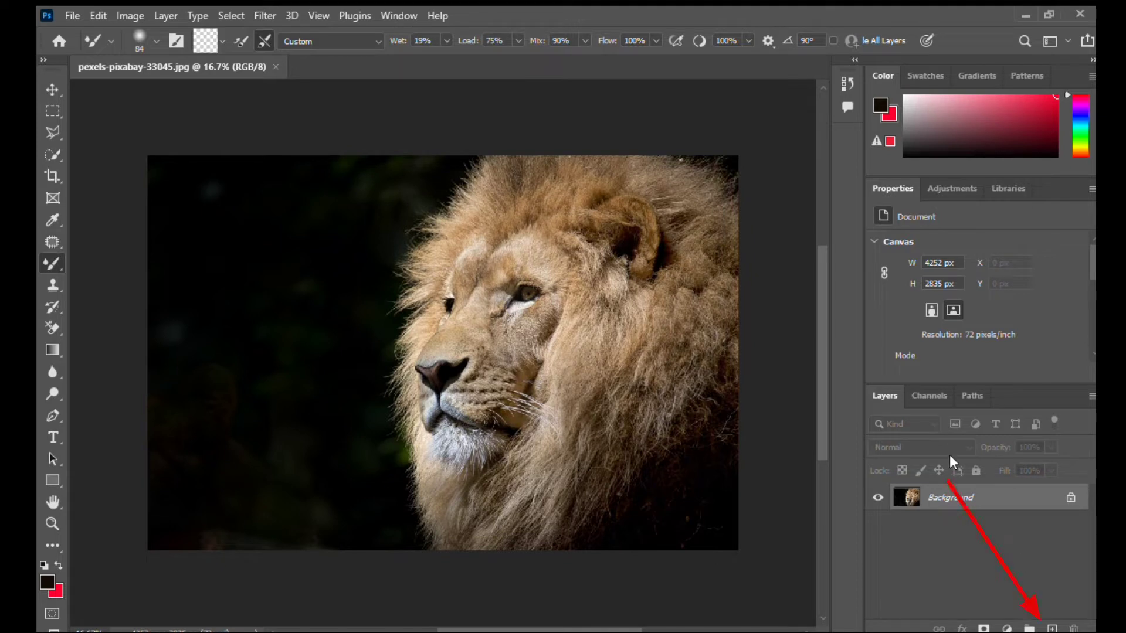
Duplicate the lion Background layer and place a blue Solid Color fill layer beneath the copy.
mouse_move(968, 497)
left_mouse_down()
mouse_move(1035, 593)
mouse_move(1039, 574)
left_mouse_up()
key("ctrl+j")
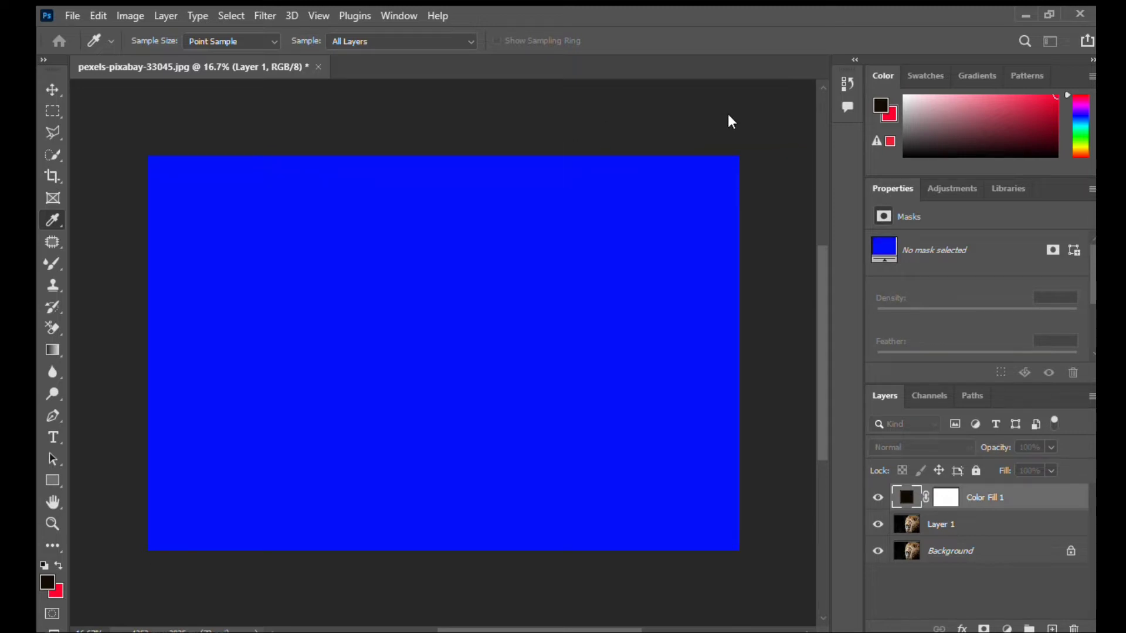
key("b")
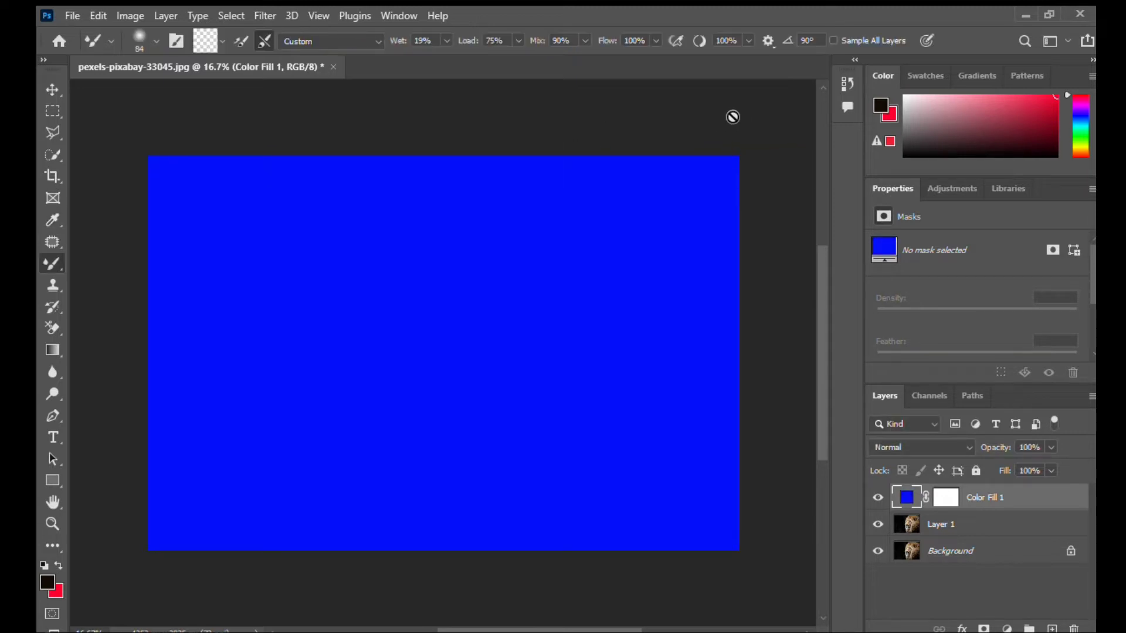
left_click_drag(947, 525, 944, 494)
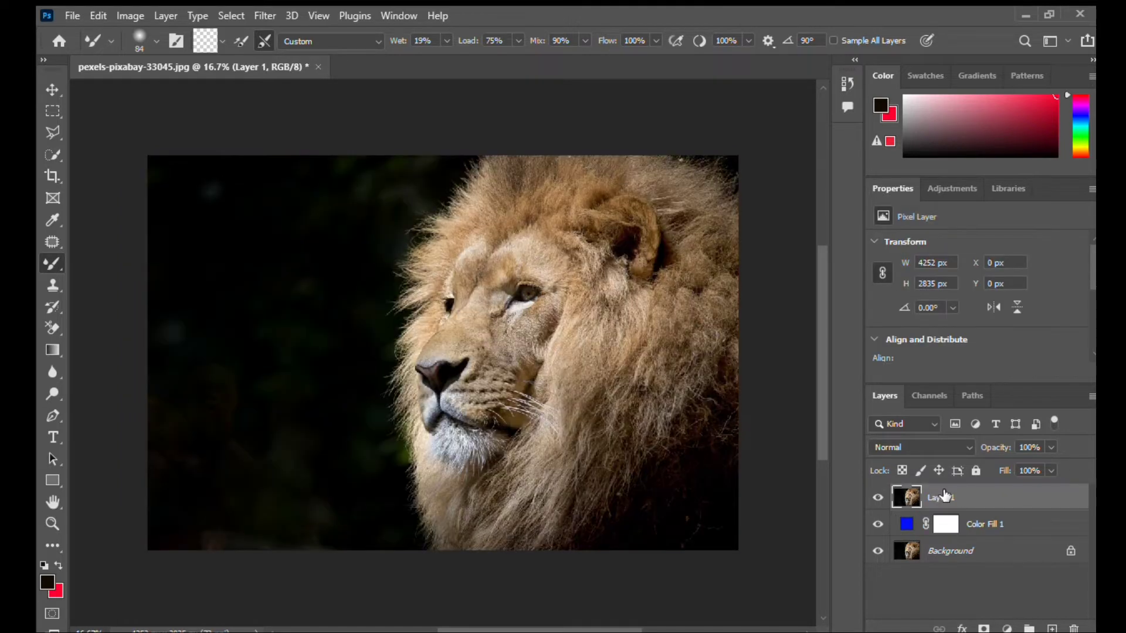
Switch to the regular Eraser, zoom in, and erase a top-left patch of dark background.
left_click(54, 321)
key("shift+e")
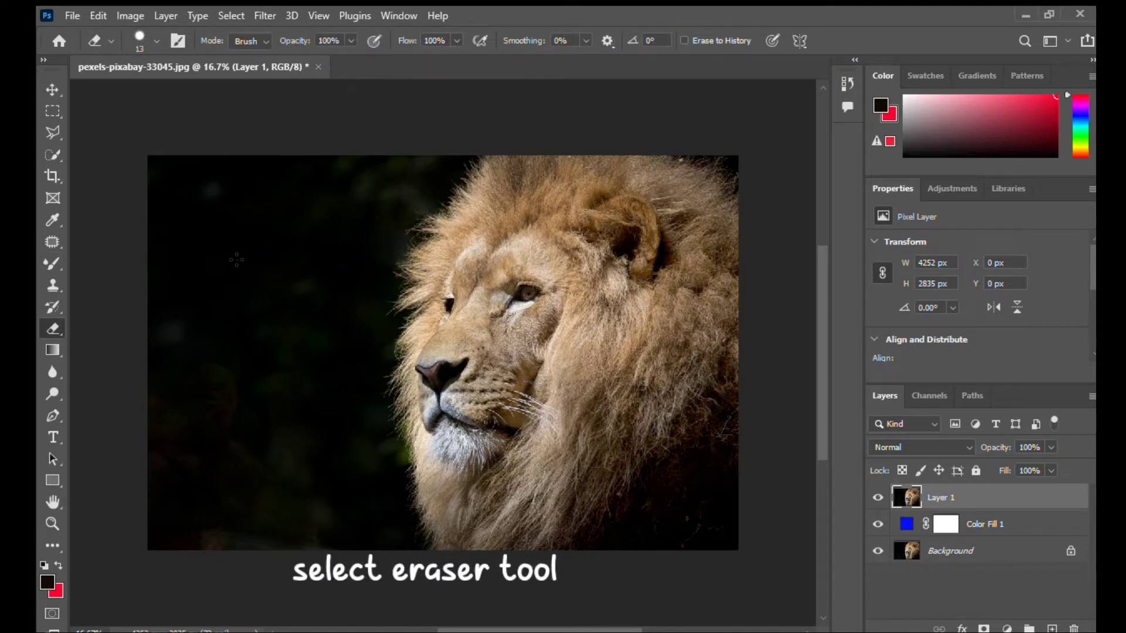
key("ctrl+plus")
key("ctrl+plus")
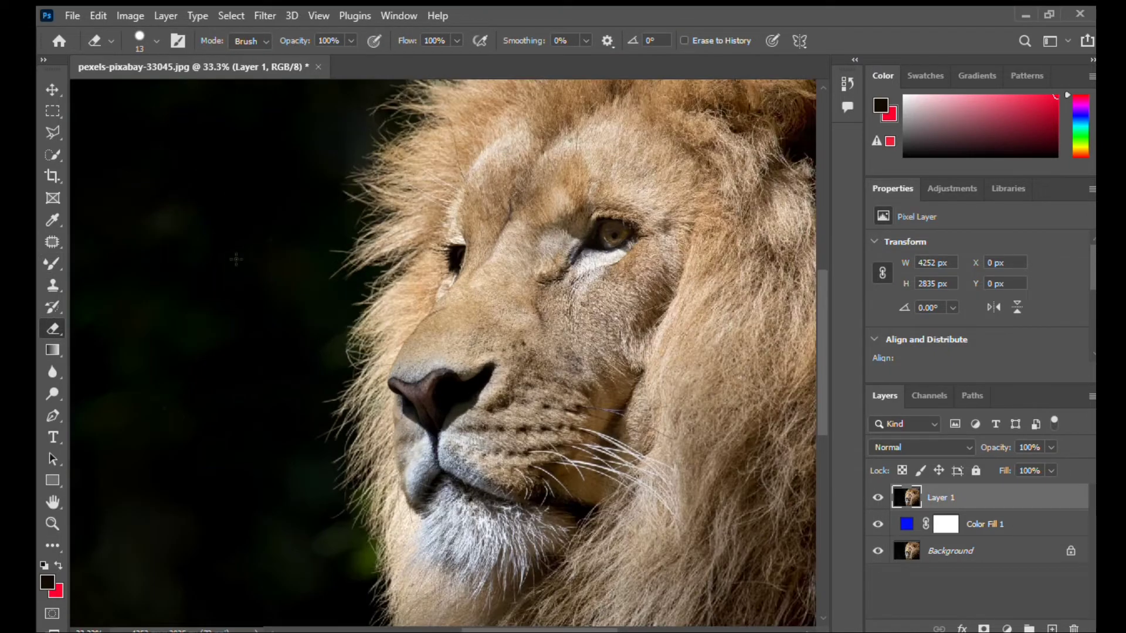
scroll(223, 234, "left", 2)
scroll(205, 199, "left", 3)
scroll(186, 171, "left", 2)
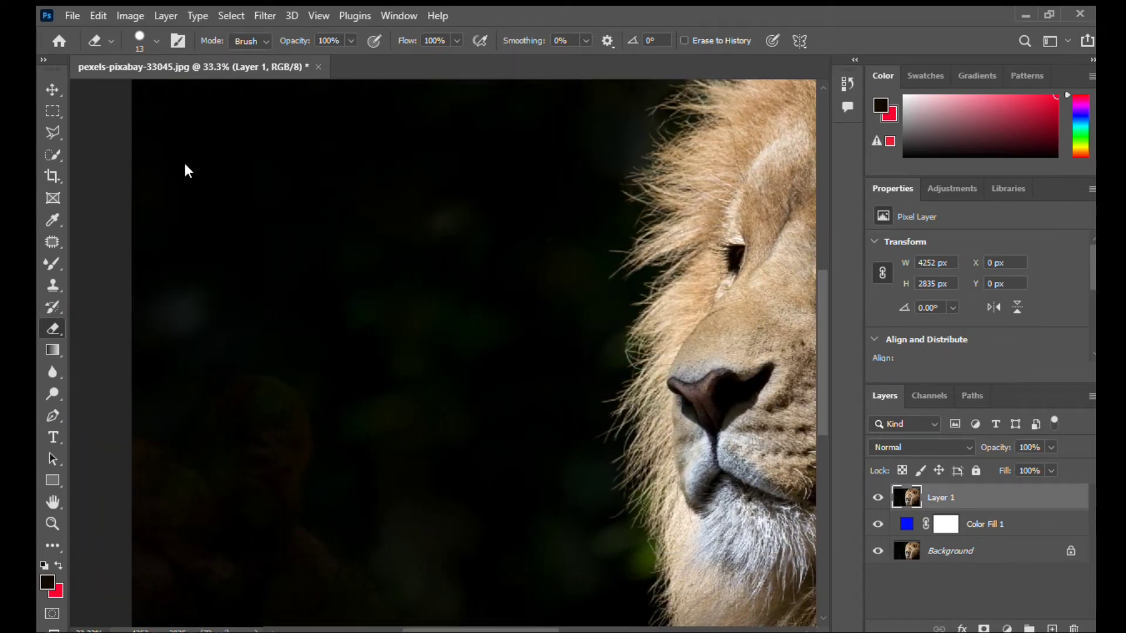
left_click(204, 139)
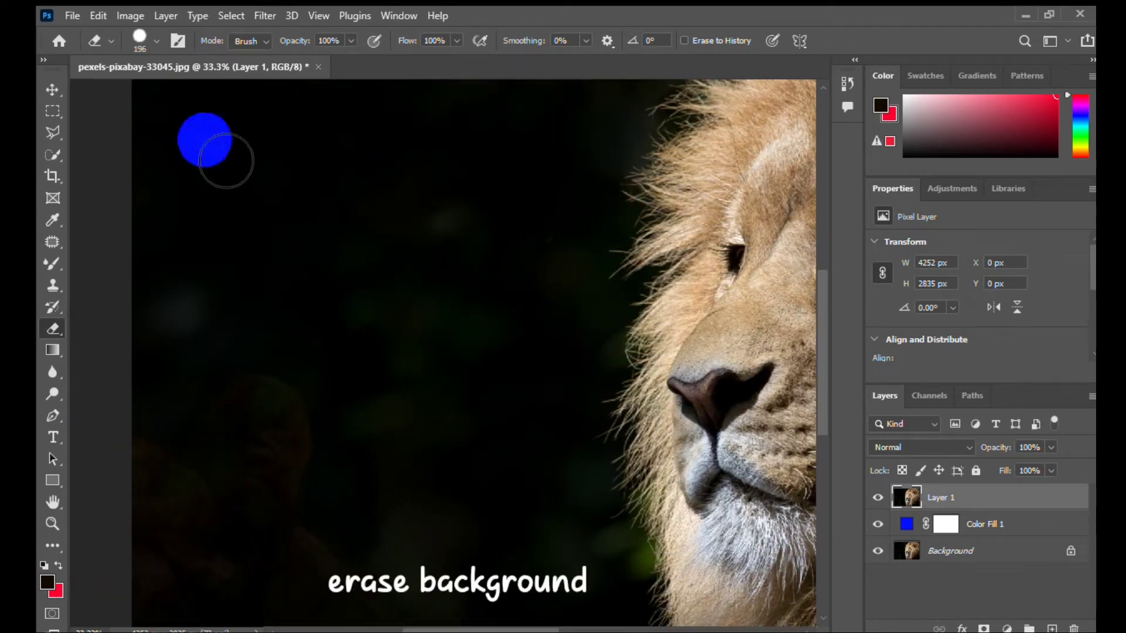
Erase the dark background along the top edge and near the chin with an enlarged brush.
key("ctrl+minus")
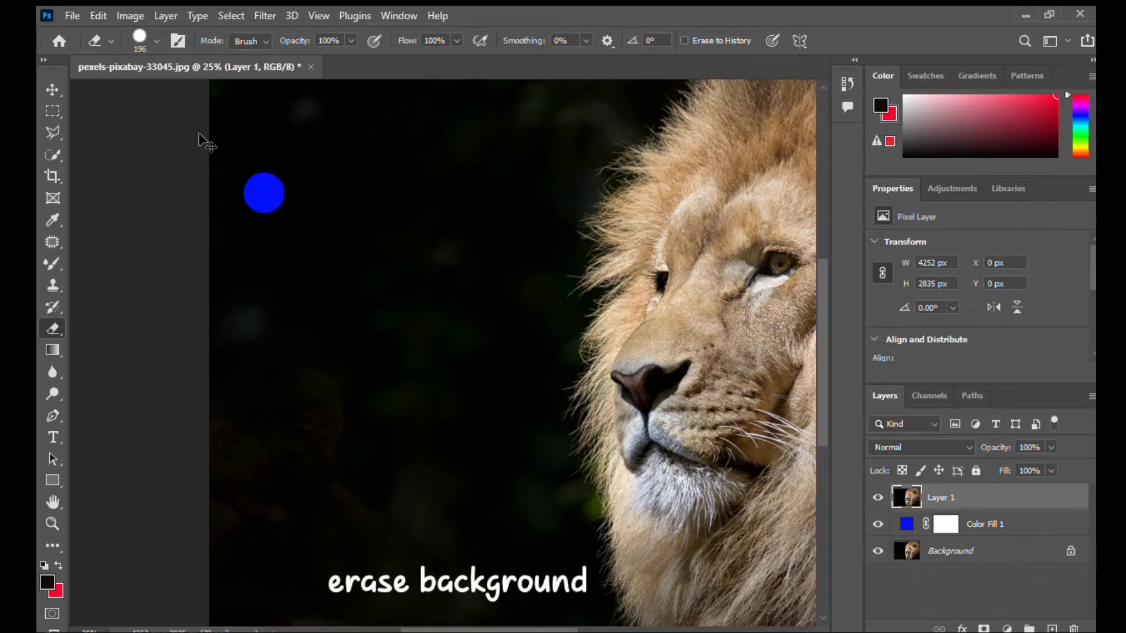
key("ctrl+minus")
left_click(298, 167)
mouse_move(298, 167)
left_mouse_down()
mouse_move(583, 170)
mouse_move(528, 221)
mouse_move(500, 297)
mouse_move(519, 485)
mouse_move(542, 567)
mouse_move(477, 535)
mouse_move(377, 557)
mouse_move(301, 553)
mouse_move(289, 440)
mouse_move(297, 182)
mouse_move(543, 186)
left_mouse_up()
key("bracketright")
key("bracketright")
key("bracketright")
mouse_move(528, 232)
left_mouse_down()
mouse_move(503, 213)
mouse_move(342, 244)
mouse_move(354, 327)
mouse_move(460, 259)
mouse_move(504, 254)
mouse_move(516, 339)
mouse_move(475, 370)
mouse_move(377, 339)
mouse_move(350, 419)
mouse_move(359, 535)
mouse_move(513, 525)
mouse_move(500, 432)
mouse_move(371, 342)
mouse_move(374, 542)
mouse_move(377, 414)
mouse_move(513, 558)
mouse_move(502, 376)
mouse_move(522, 254)
mouse_move(553, 193)
mouse_move(564, 203)
mouse_move(578, 171)
mouse_move(607, 162)
left_mouse_up()
left_click_drag(522, 510, 538, 551)
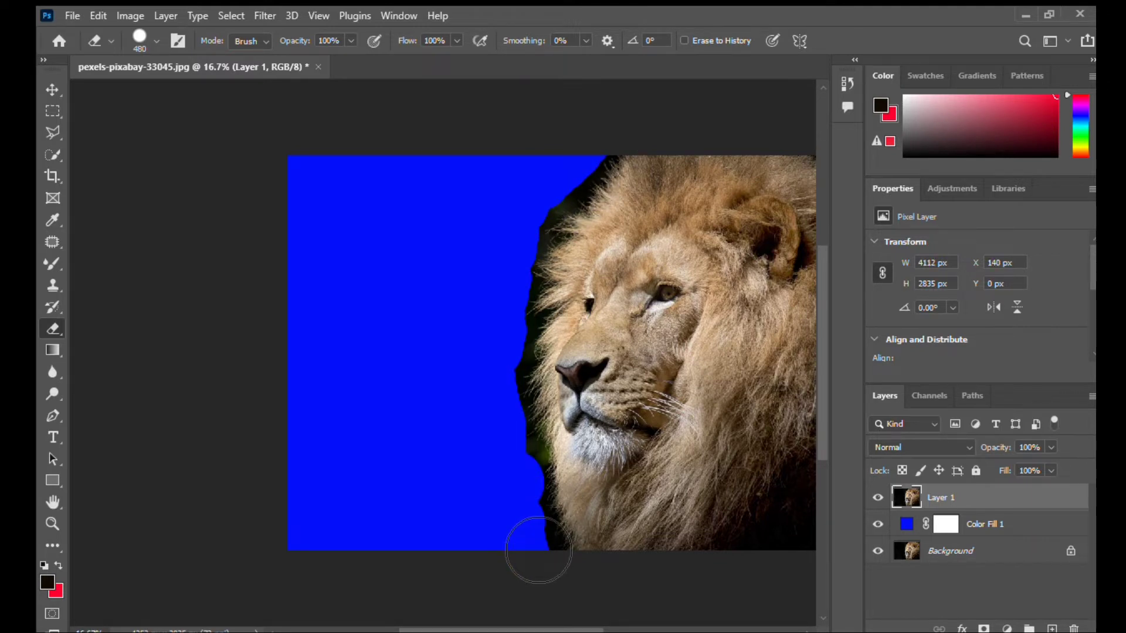
scroll(538, 551, "right", 2)
key("ctrl+plus")
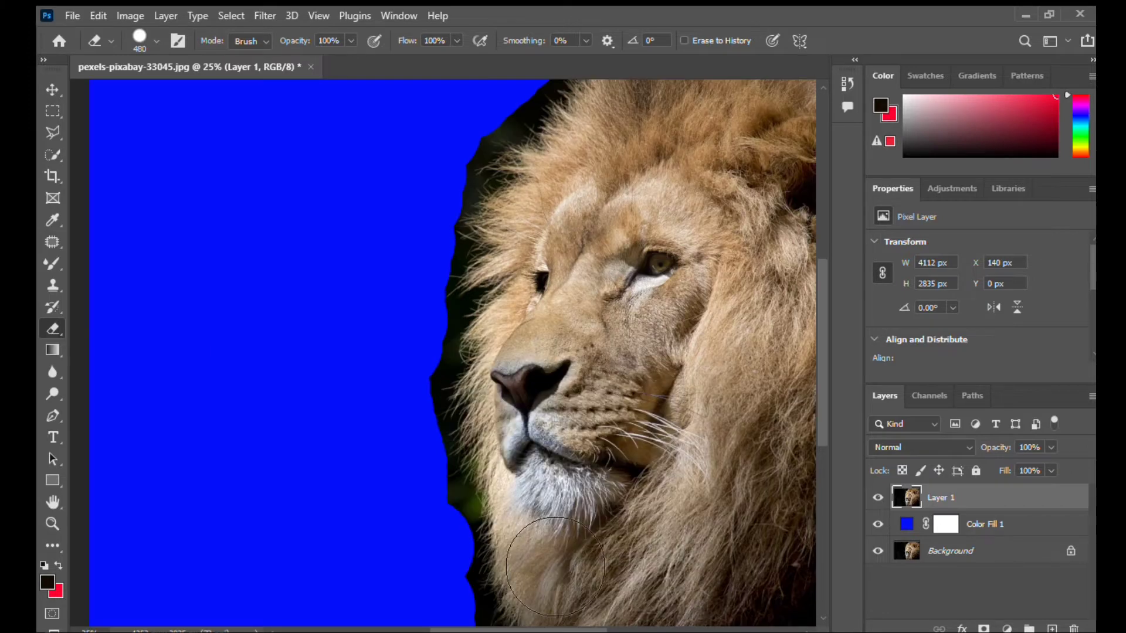
scroll(555, 566, "up", 5)
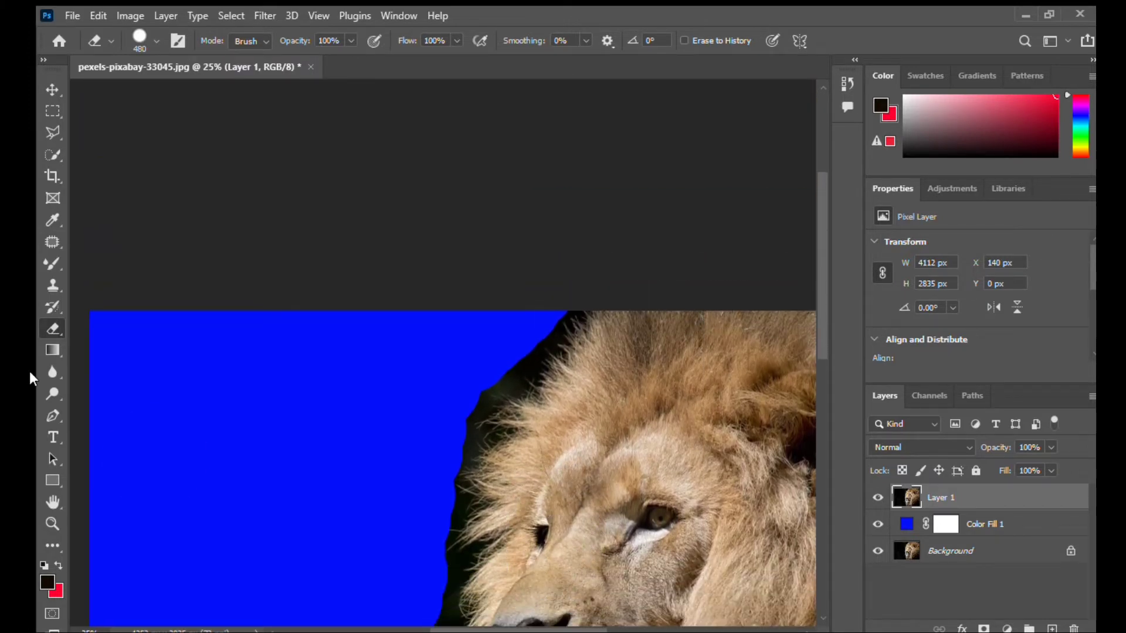
Select the Background Eraser sampling the background swatch, with red as foreground colour.
key("shift+e")
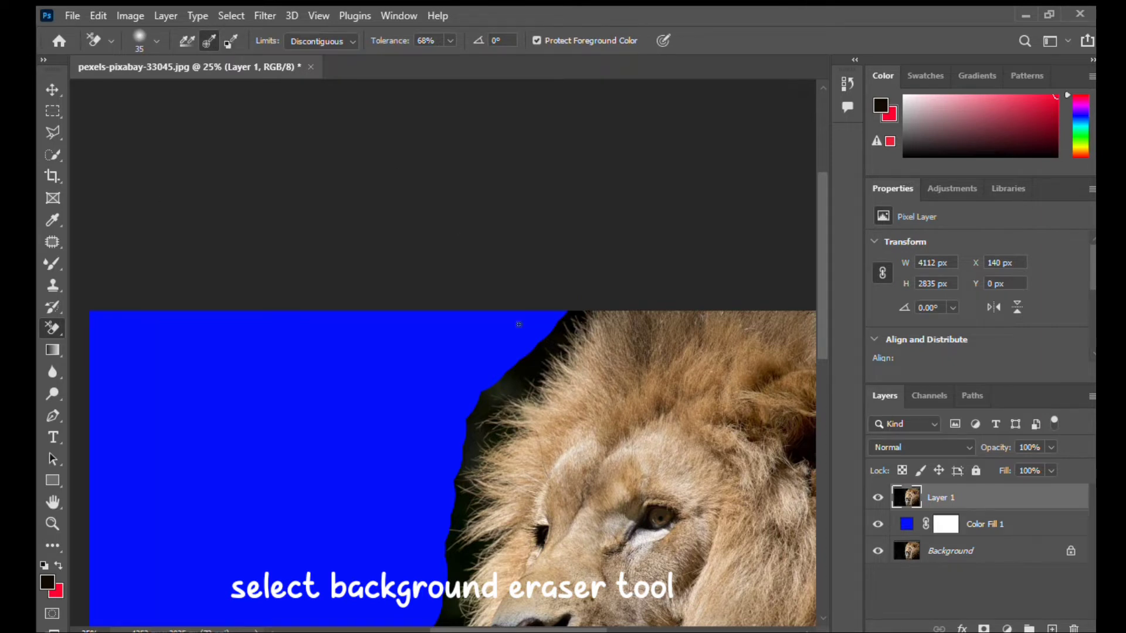
left_click(223, 39)
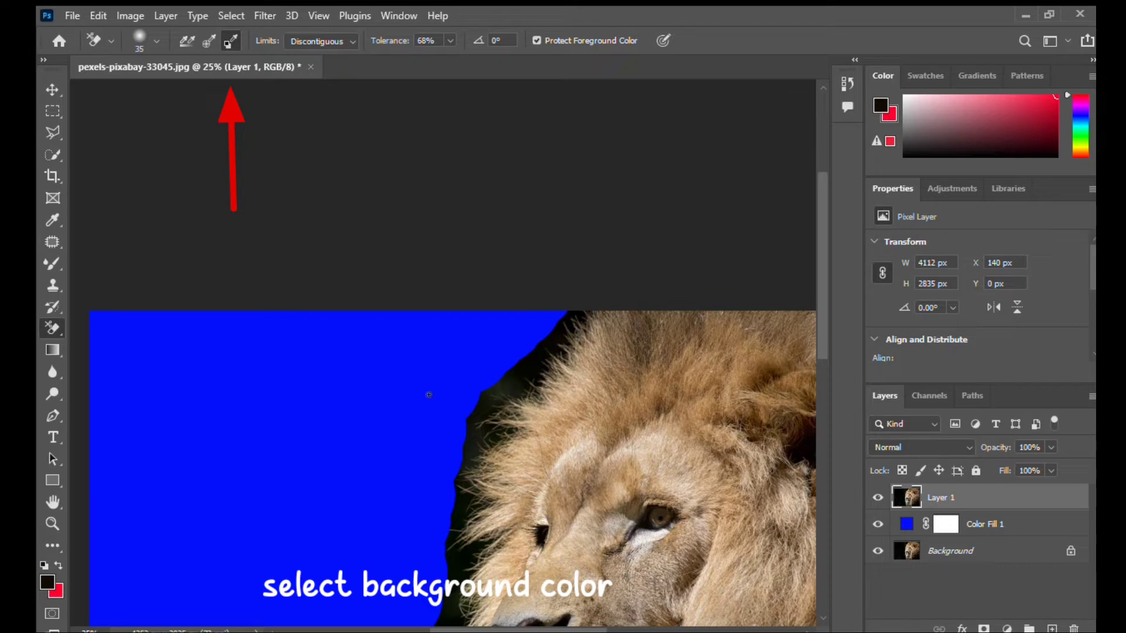
left_click(55, 589)
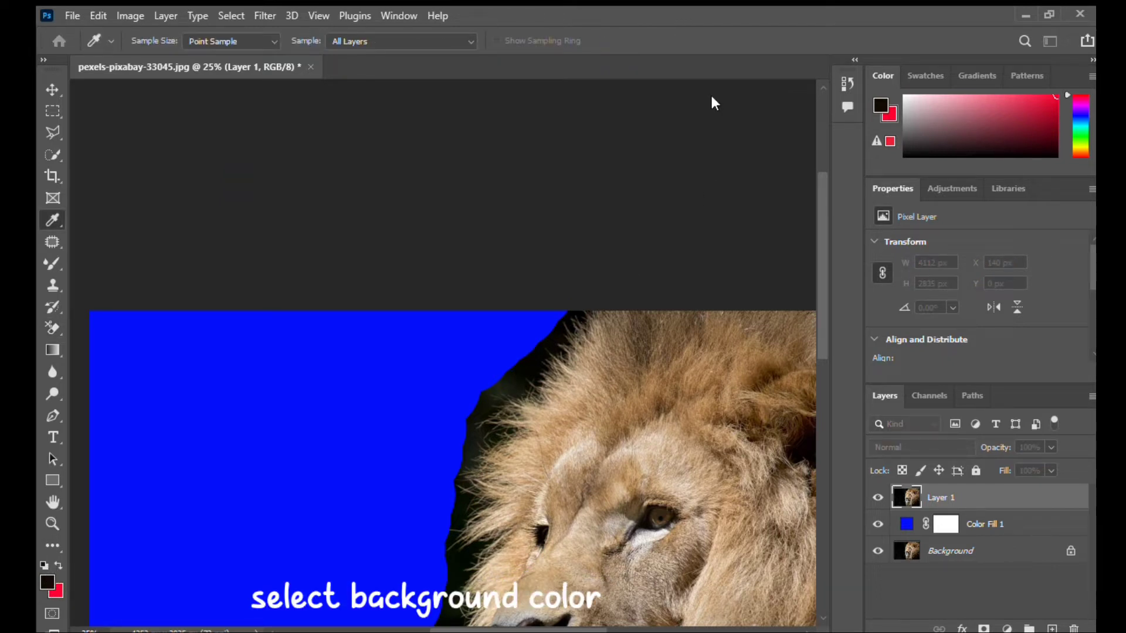
key("Return")
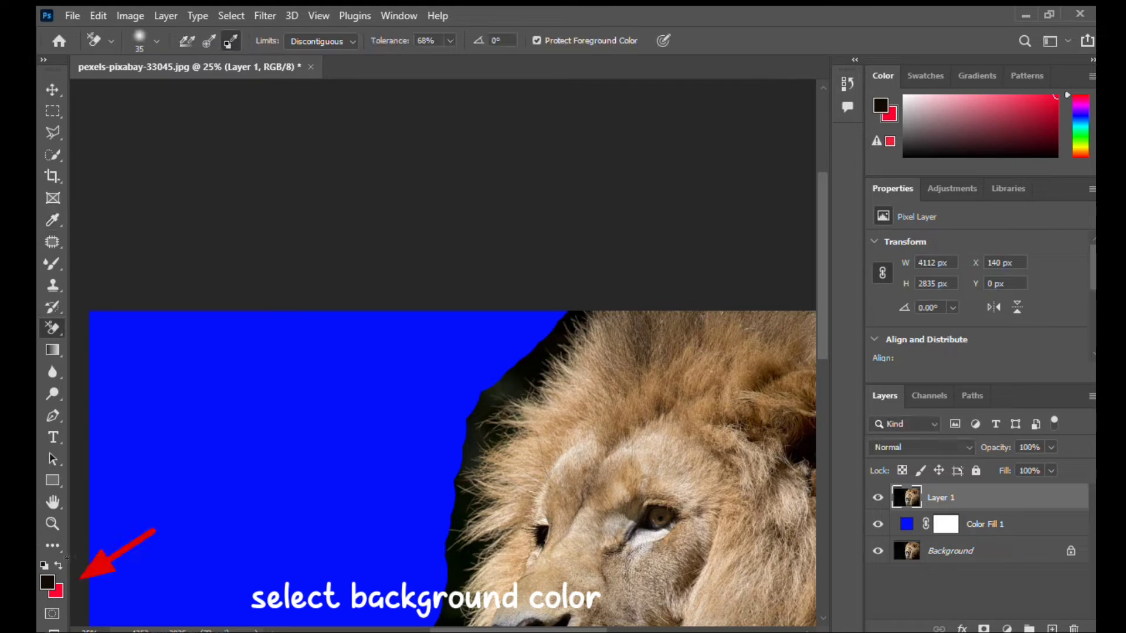
left_click(57, 565)
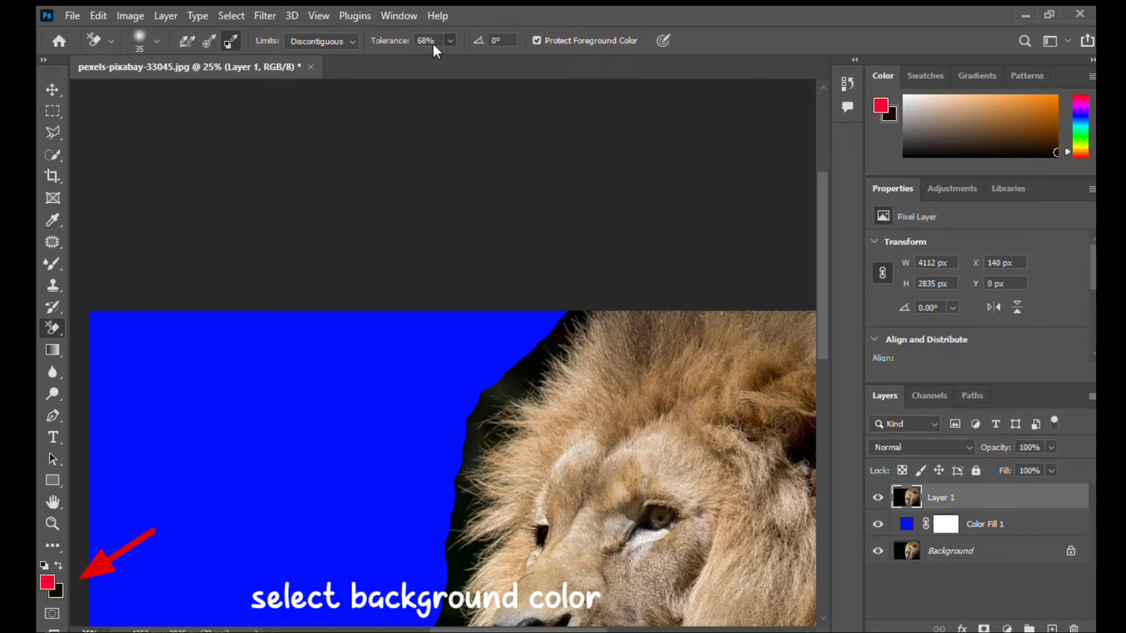
Set the Background Eraser to 30% contiguous tolerance and enlarge its brush.
type("37")
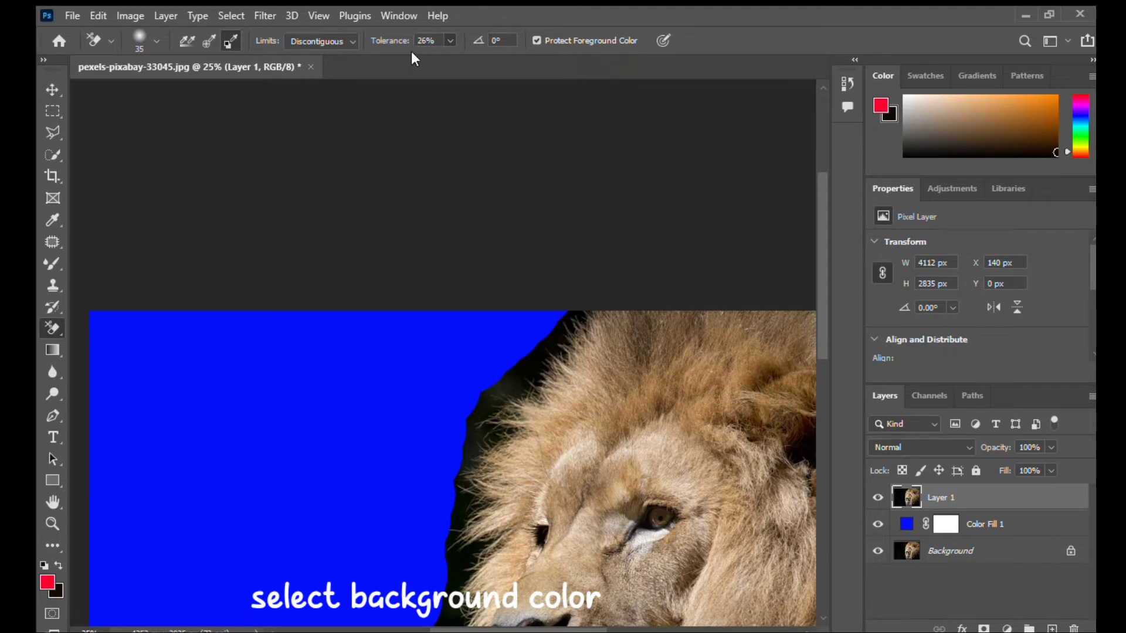
key("Up")
key("Up")
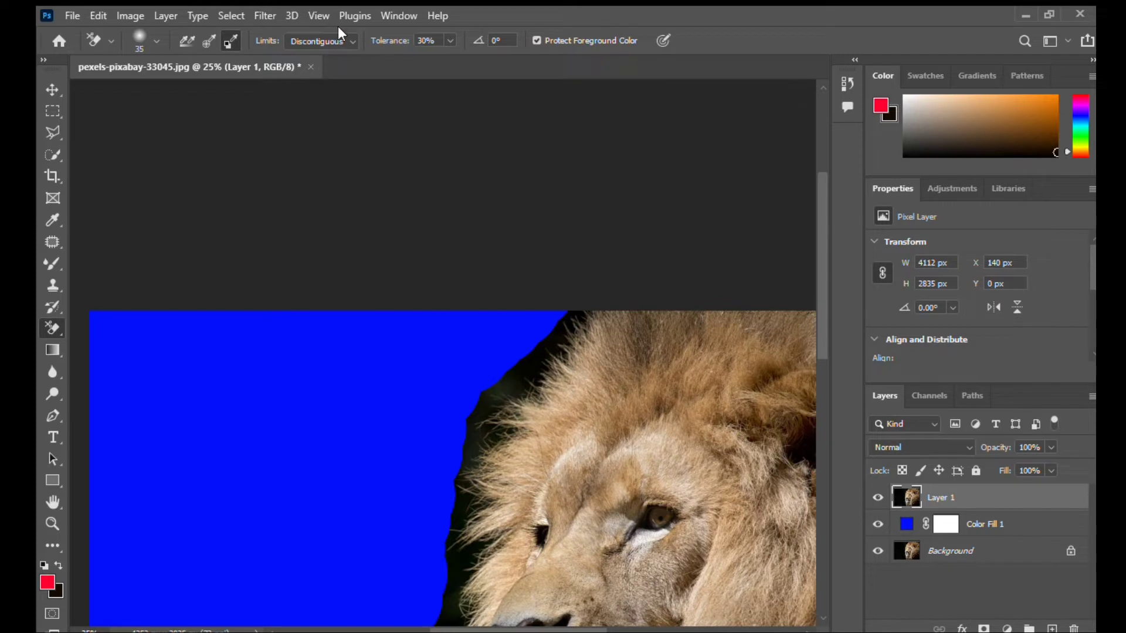
scroll(338, 27, "up", 1)
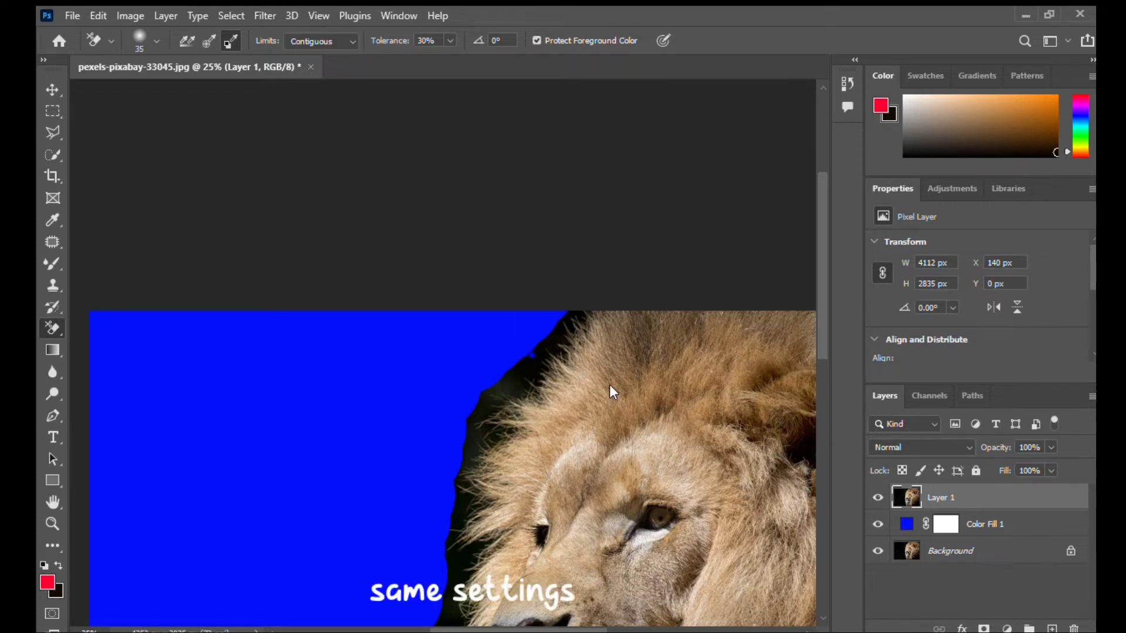
key("bracketright")
key("bracketright")
key("bracketright")
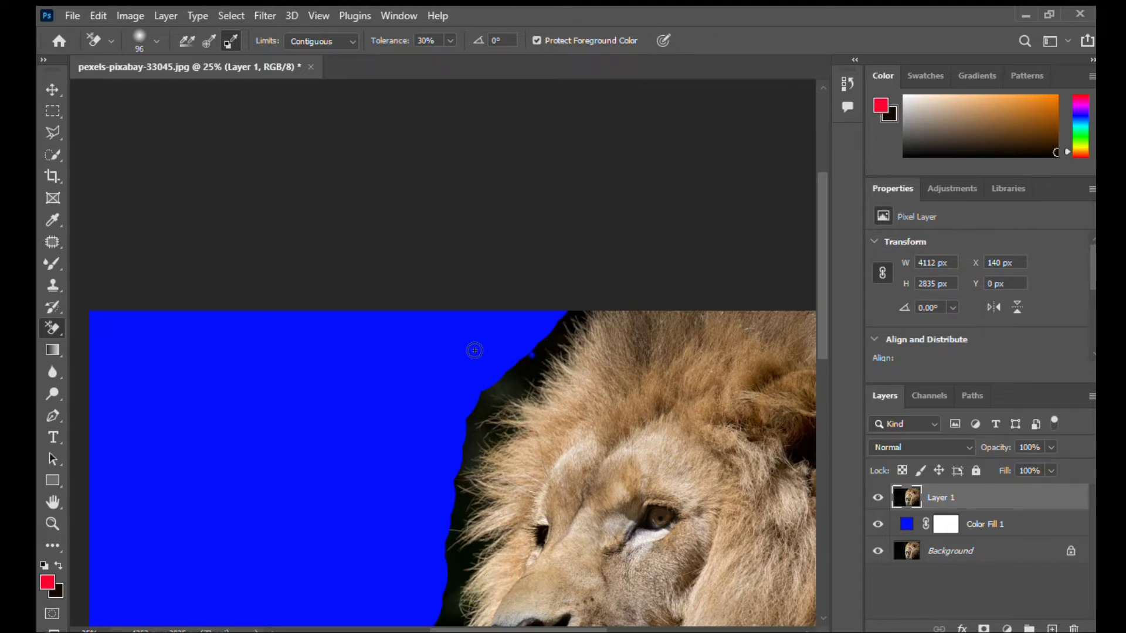
Erase the dark fringe between the hairs along the mane's left edge.
scroll(474, 350, "up", 1)
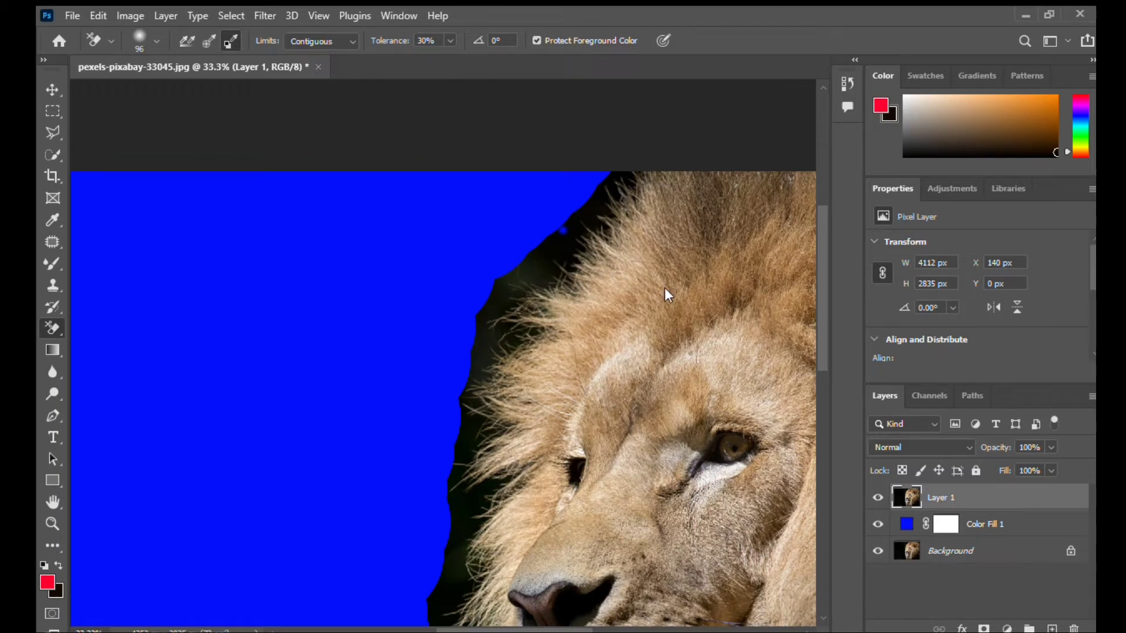
mouse_move(604, 281)
left_mouse_down()
mouse_move(563, 235)
mouse_move(621, 181)
mouse_move(624, 214)
left_mouse_up()
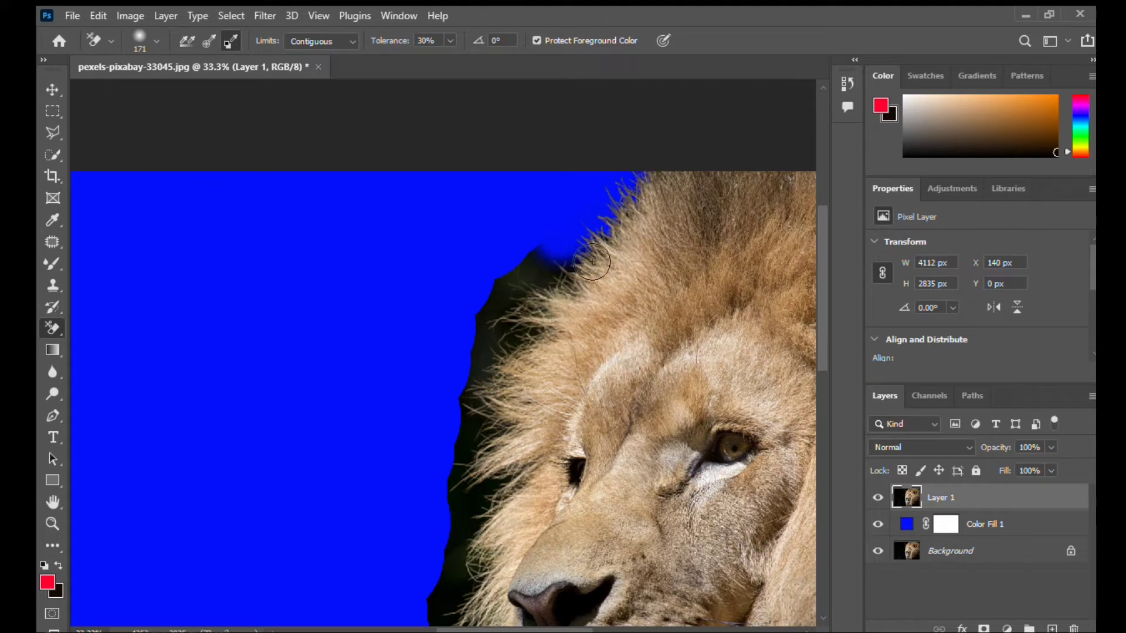
mouse_move(589, 258)
left_mouse_down()
mouse_move(565, 279)
mouse_move(516, 276)
left_mouse_up()
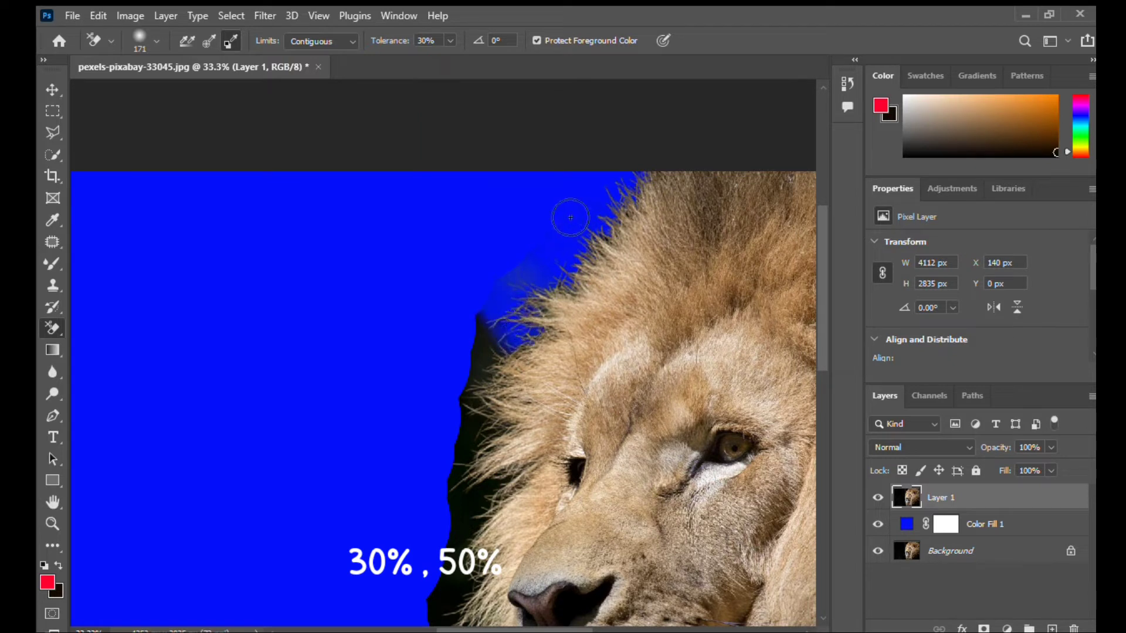
left_click_drag(565, 213, 509, 344)
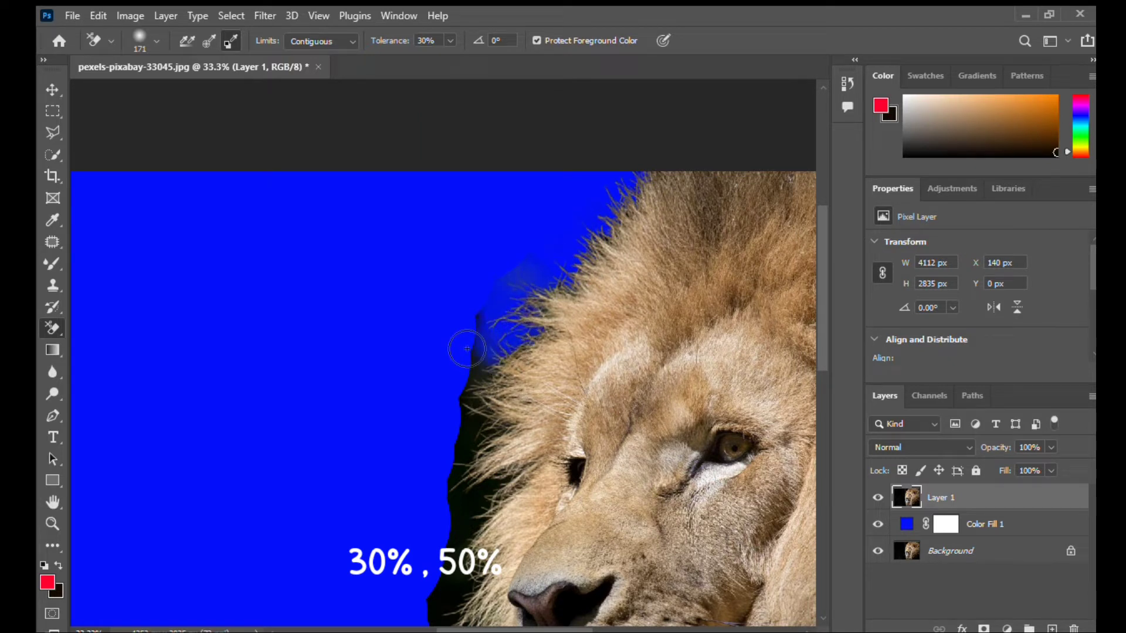
left_click_drag(467, 348, 493, 321)
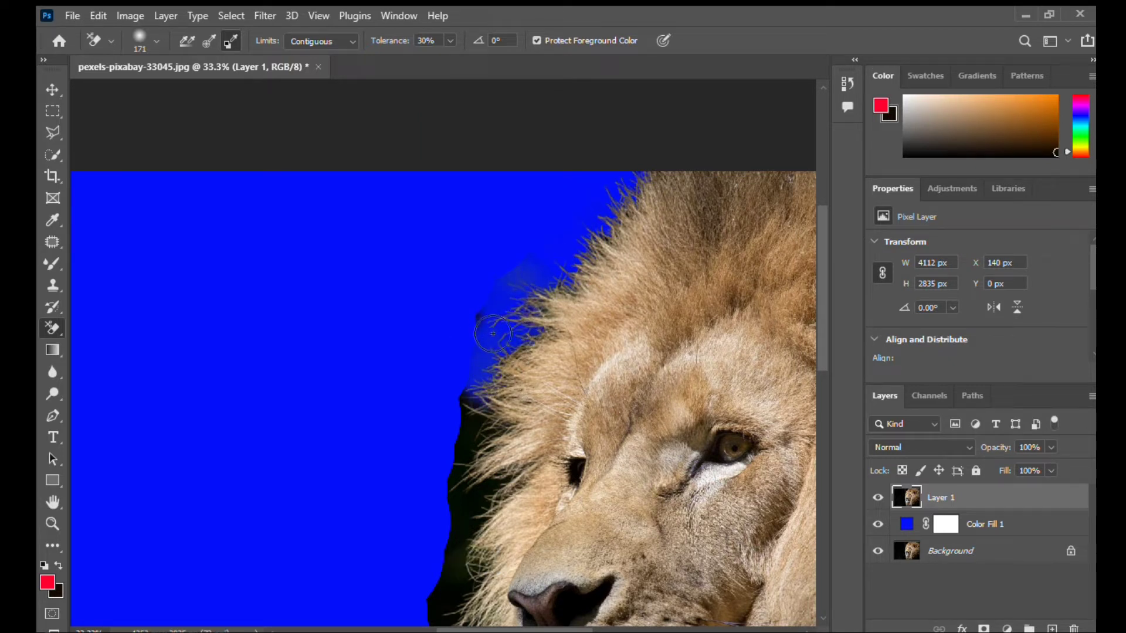
mouse_move(472, 405)
left_mouse_down()
mouse_move(487, 428)
mouse_move(474, 411)
left_mouse_up()
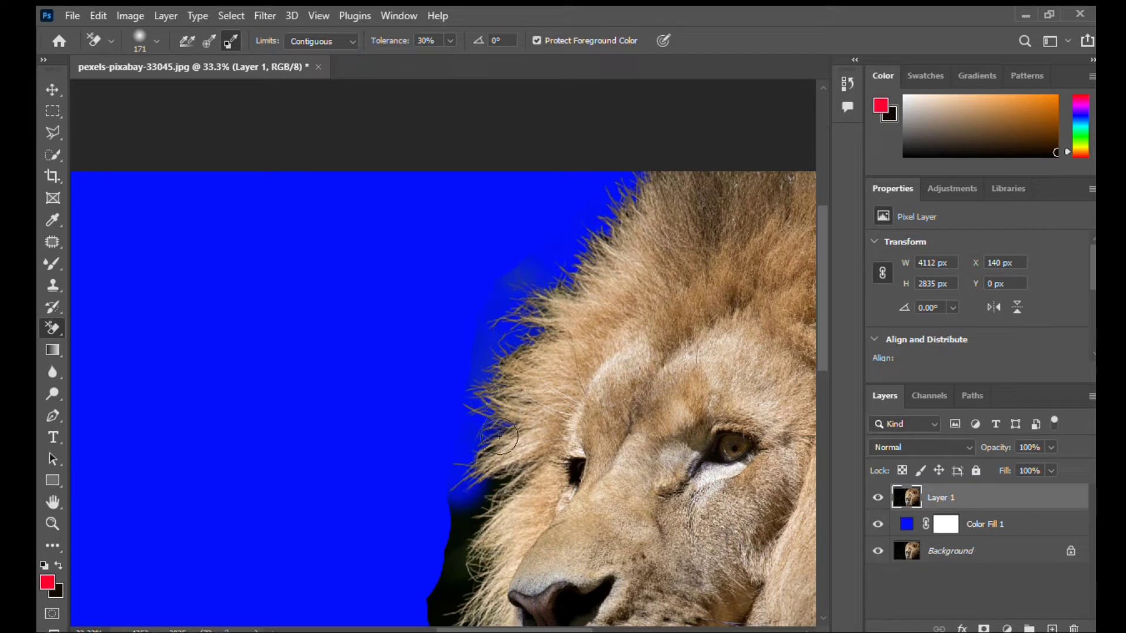
Erase the dark fringe beside the lower mane and chin down to the image bottom.
scroll(501, 434, "down", 5)
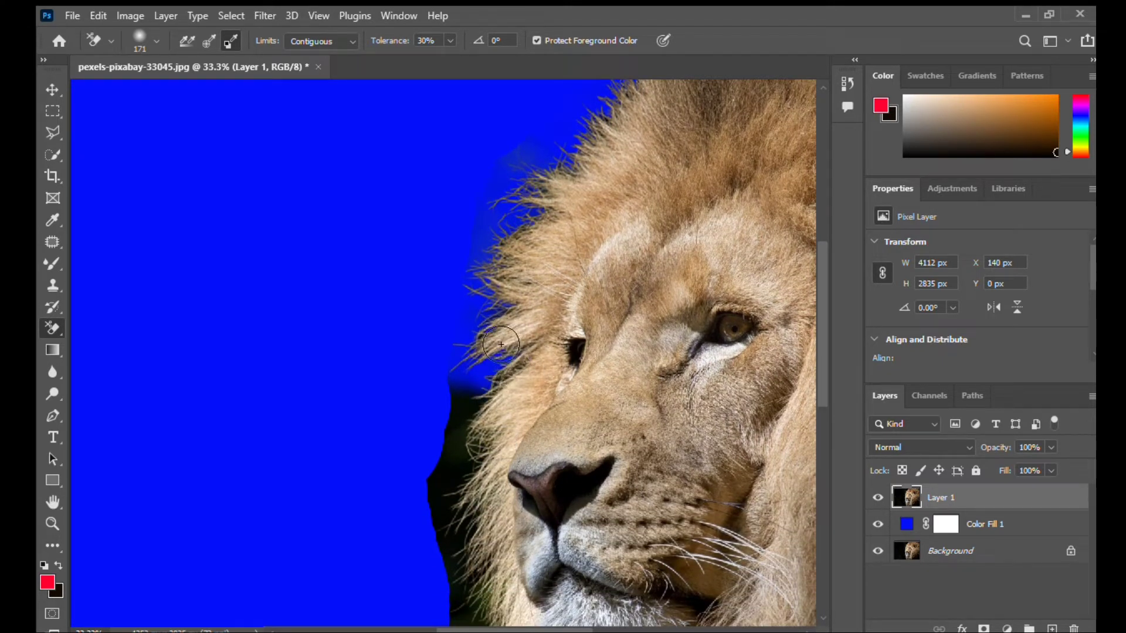
mouse_move(488, 434)
left_mouse_down()
mouse_move(502, 402)
mouse_move(488, 468)
mouse_move(487, 602)
left_mouse_up()
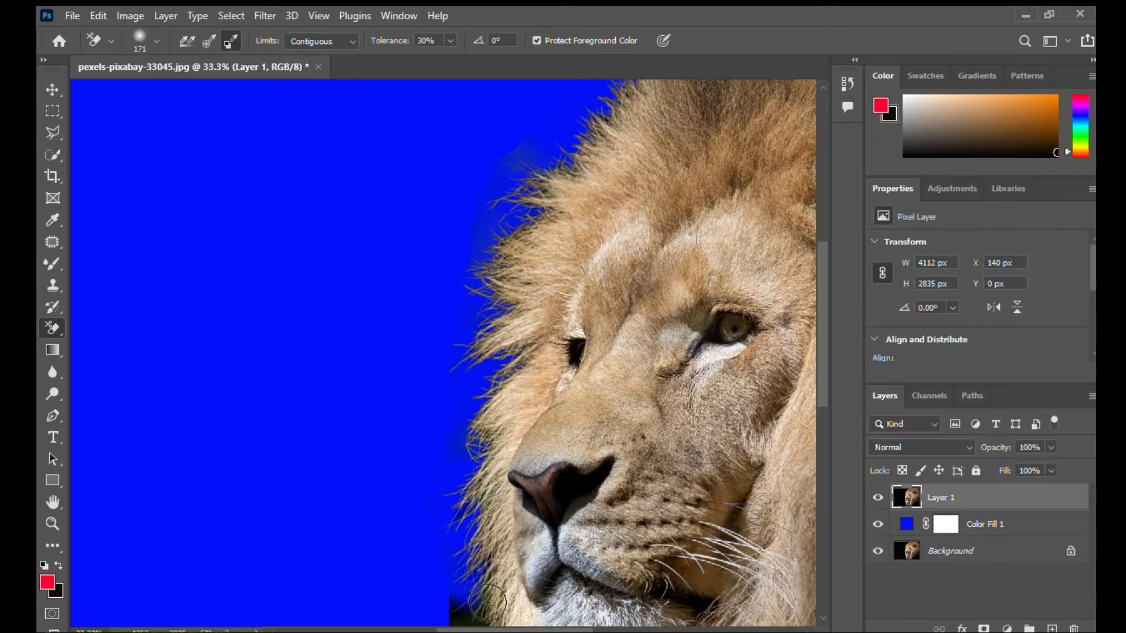
scroll(487, 602, "down", 2)
scroll(487, 602, "down", 1)
scroll(487, 602, "down", 3)
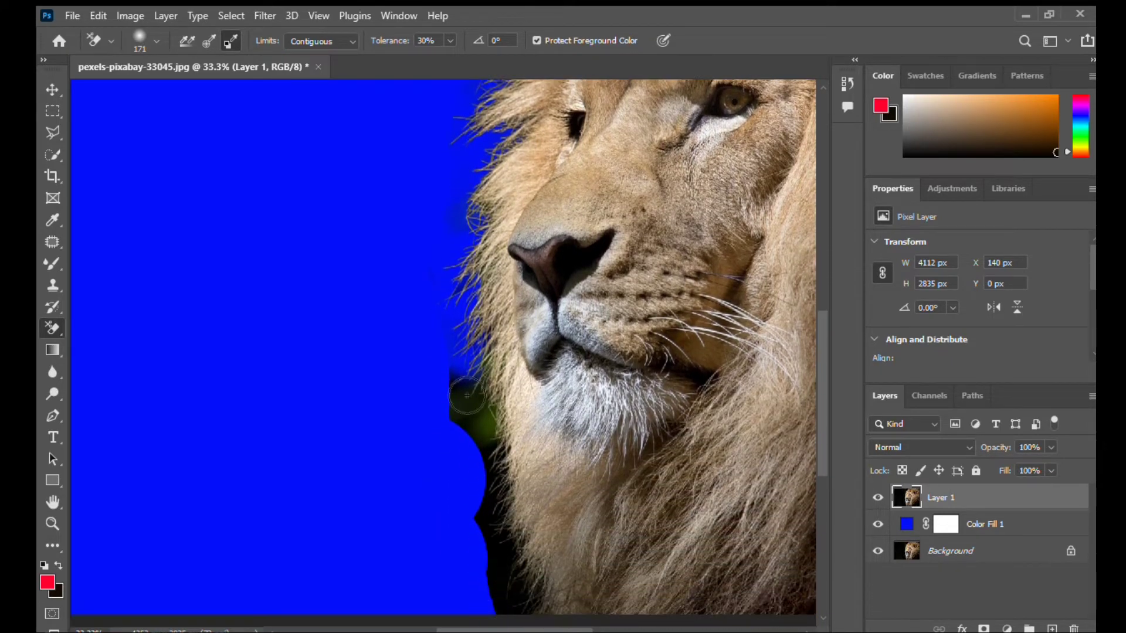
left_click_drag(466, 396, 536, 626)
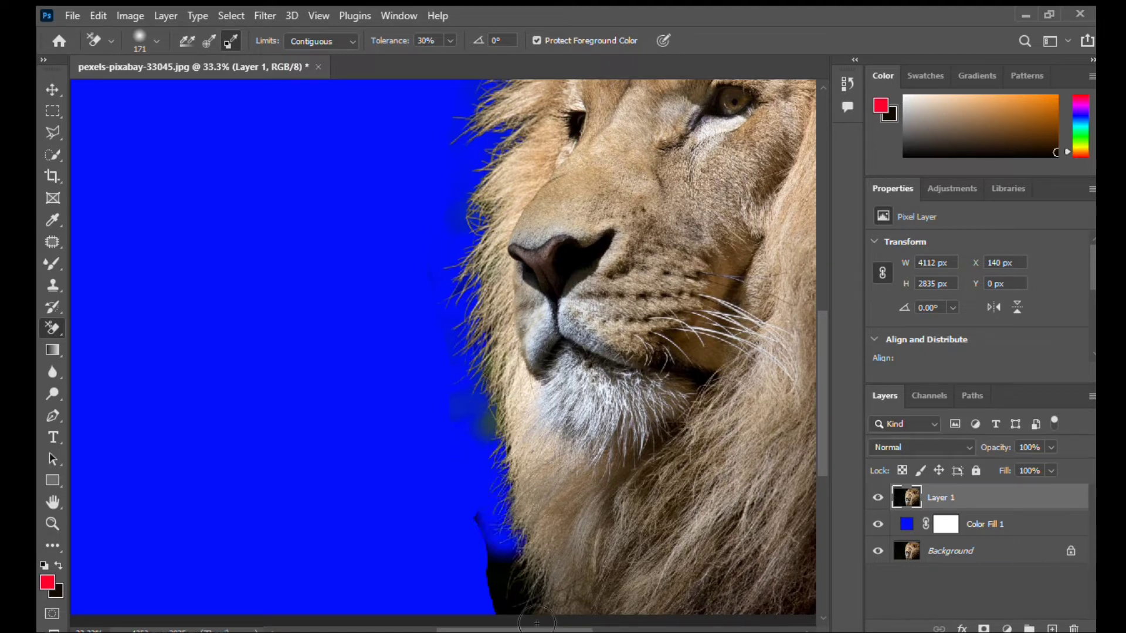
scroll(469, 473, "down", 5)
scroll(472, 475, "down", 1)
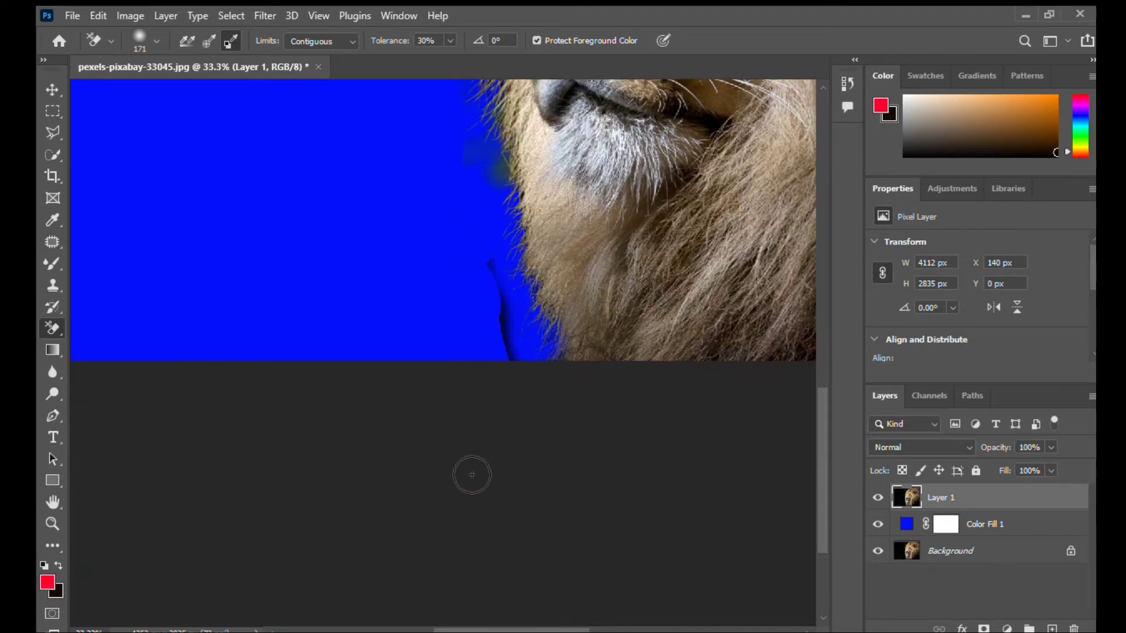
left_click_drag(498, 258, 570, 363)
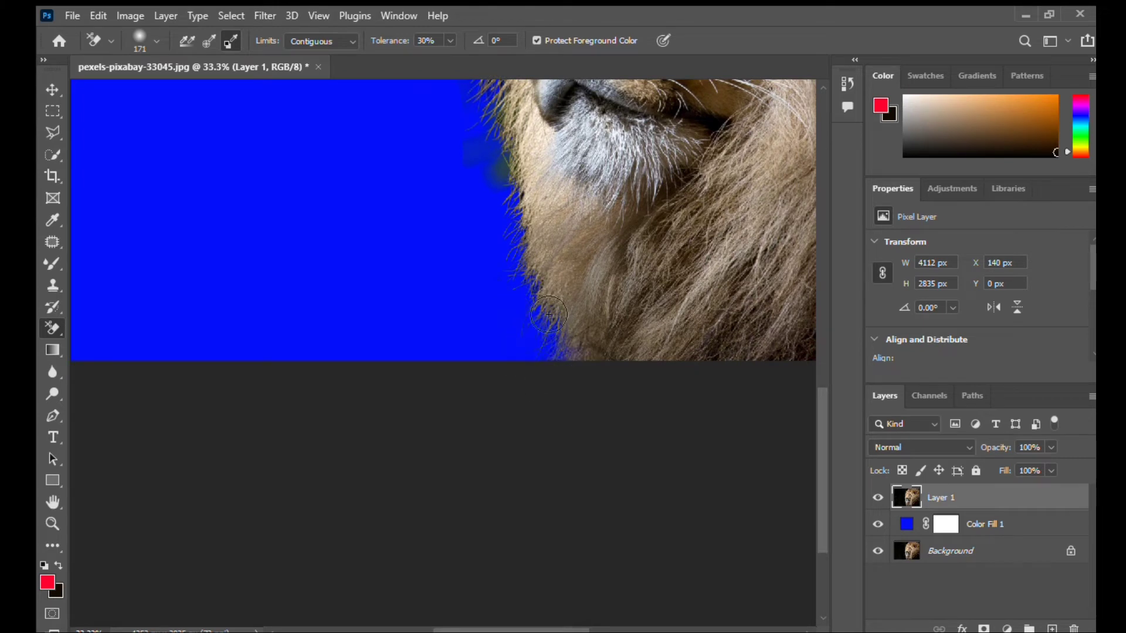
Erase the dark fringe along the mane's upper-left edge.
scroll(526, 293, "right", 3)
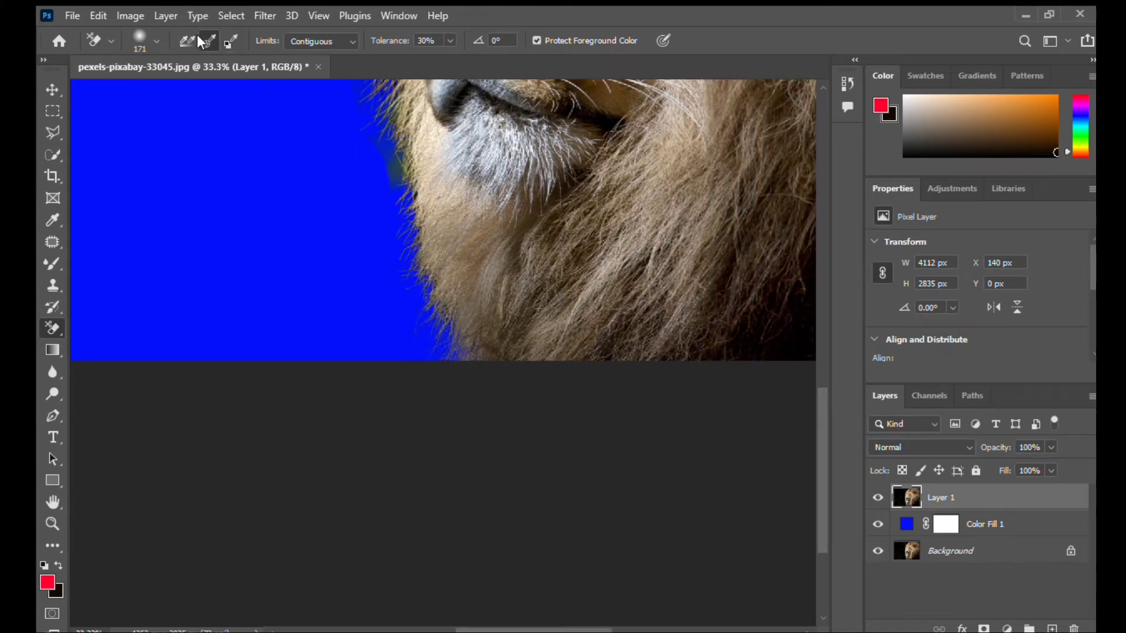
left_click_drag(457, 181, 372, 103)
scroll(384, 155, "up", 3)
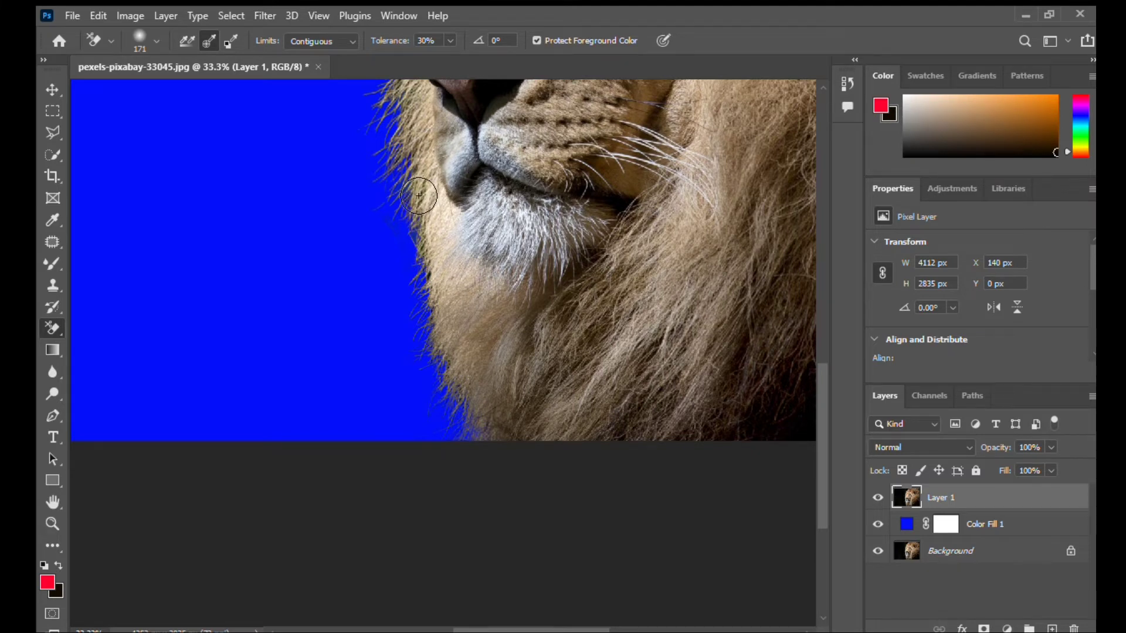
scroll(418, 195, "up", 2)
scroll(410, 185, "up", 1)
scroll(401, 173, "up", 2)
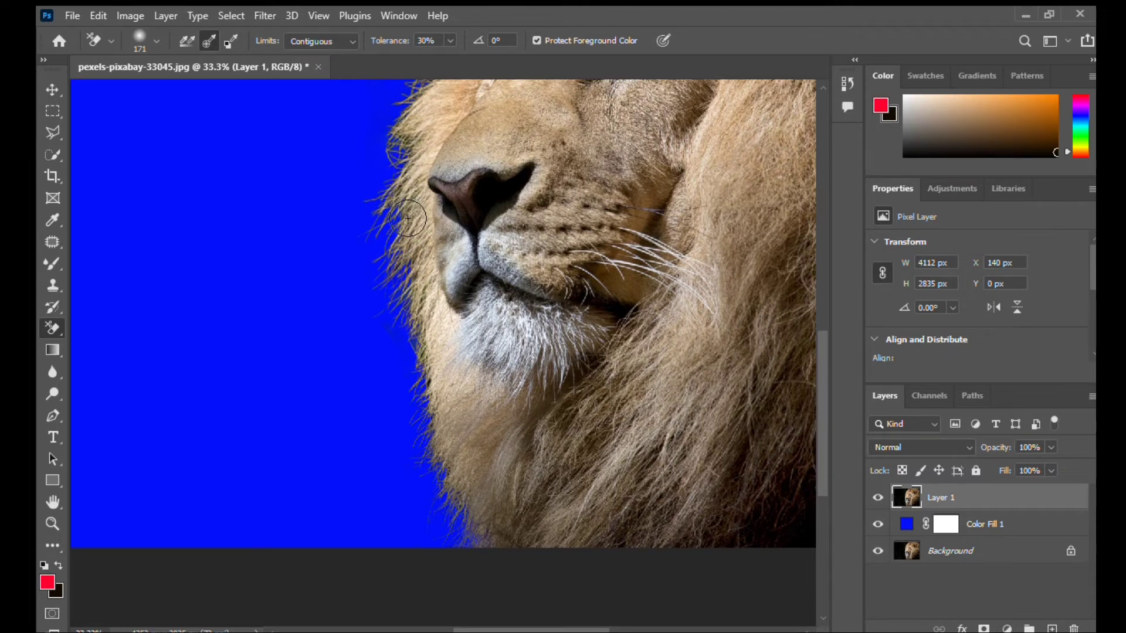
scroll(409, 222, "up", 1)
scroll(414, 232, "up", 2)
scroll(419, 242, "up", 2)
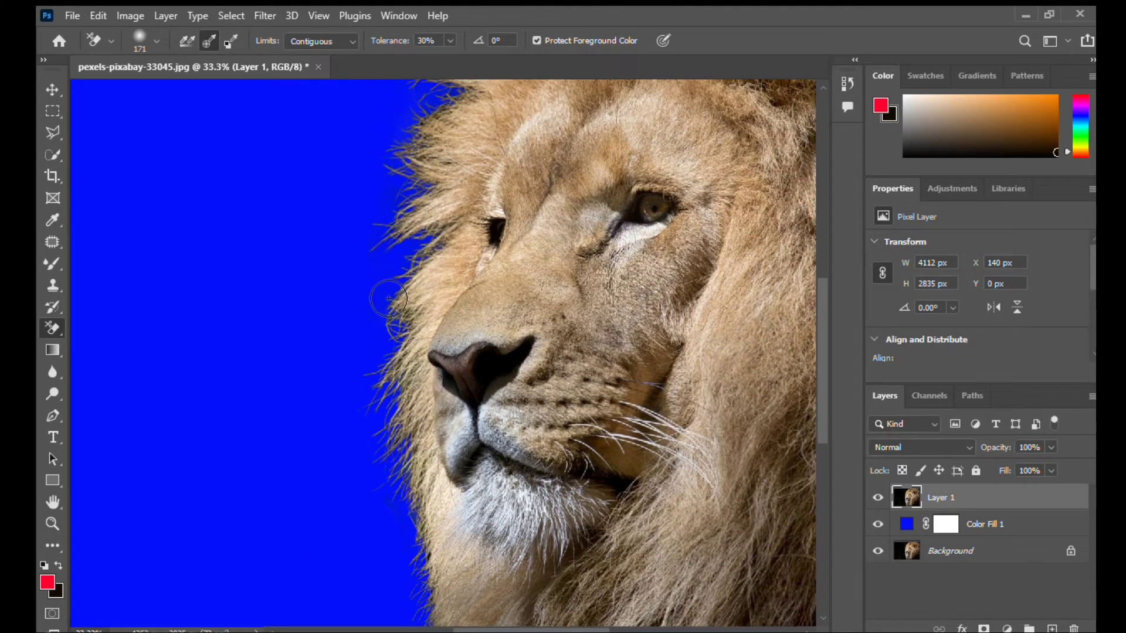
scroll(389, 298, "up", 2)
scroll(393, 282, "up", 1)
scroll(402, 264, "up", 1)
scroll(412, 234, "up", 3)
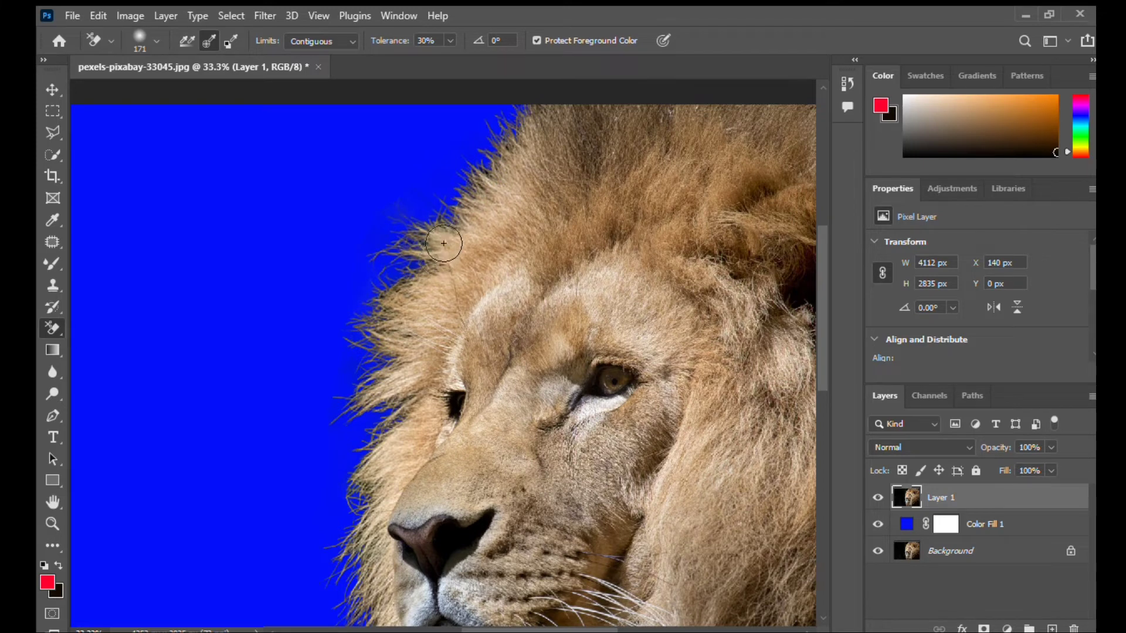
scroll(516, 146, "up", 3)
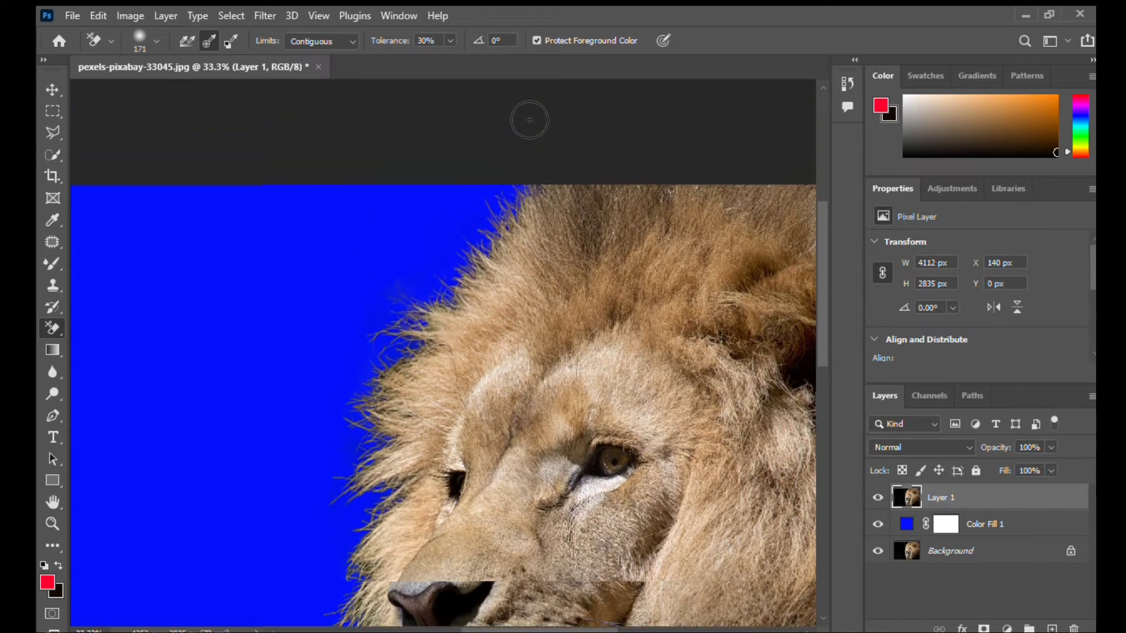
scroll(527, 121, "up", 2)
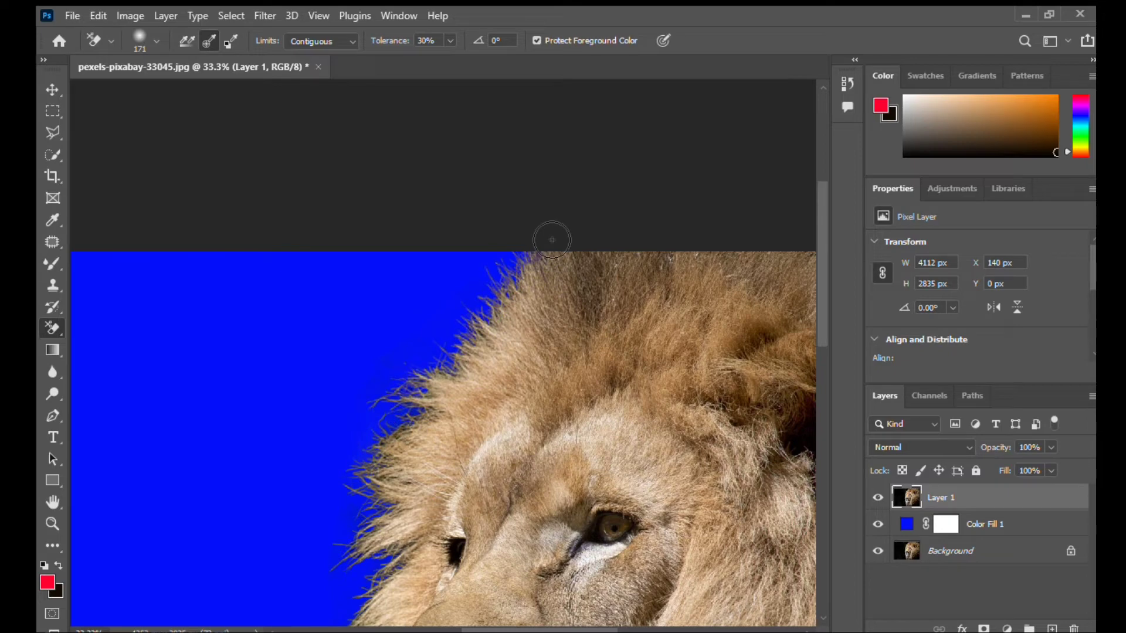
Erase the dark background at the top-right corner beside the ear, then zoom out to the whole image.
scroll(276, 389, "right", 1)
scroll(276, 386, "right", 6)
scroll(276, 386, "right", 5)
scroll(723, 610, "up", 5)
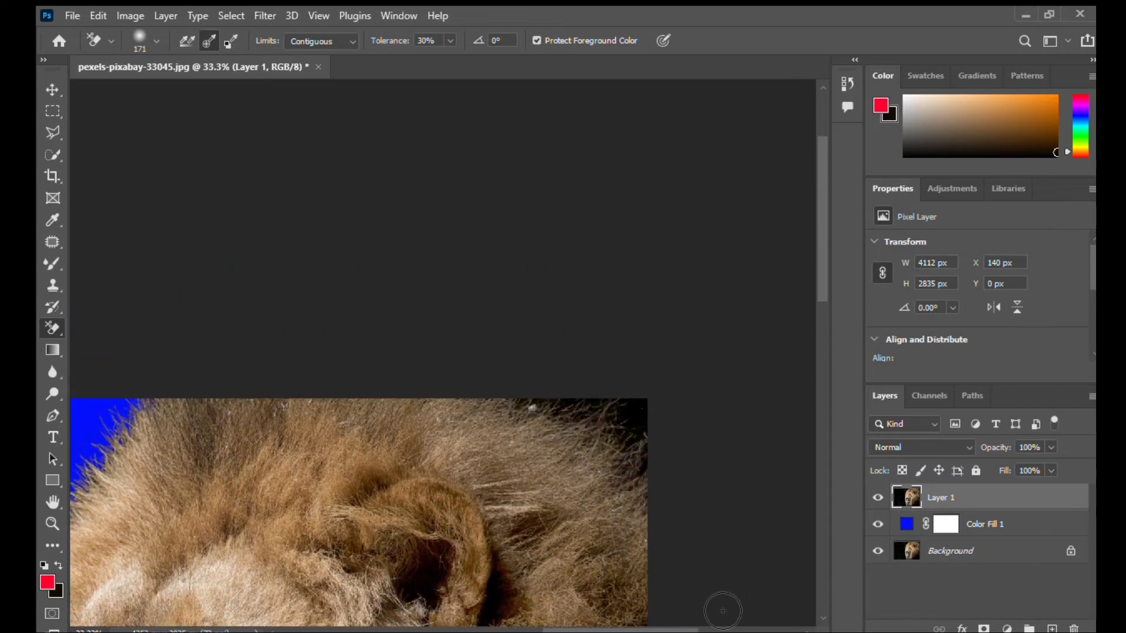
mouse_move(662, 434)
left_mouse_down()
mouse_move(578, 409)
mouse_move(556, 418)
mouse_move(636, 425)
mouse_move(645, 471)
mouse_move(628, 469)
left_mouse_up()
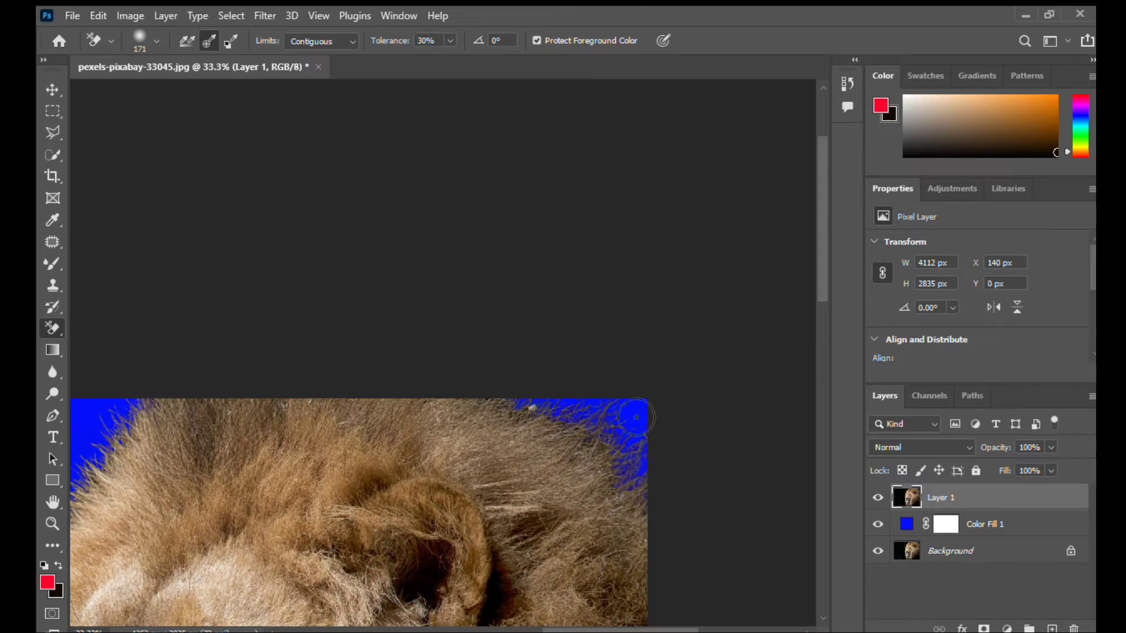
scroll(756, 306, "down", 1)
scroll(757, 307, "down", 3)
scroll(758, 308, "down", 3)
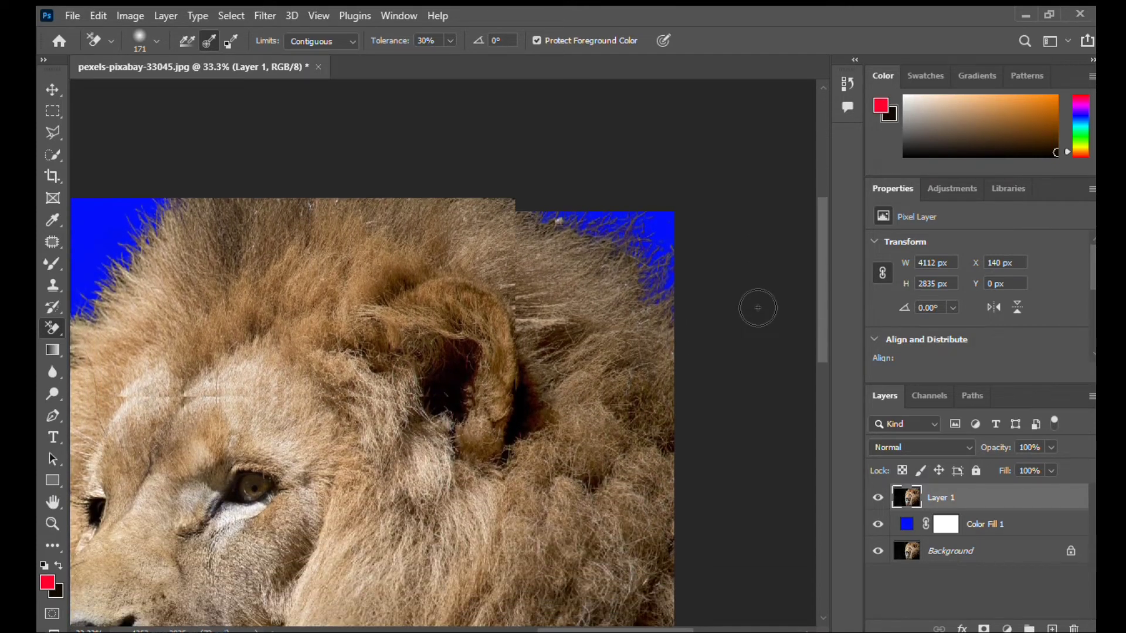
scroll(758, 308, "down", 2)
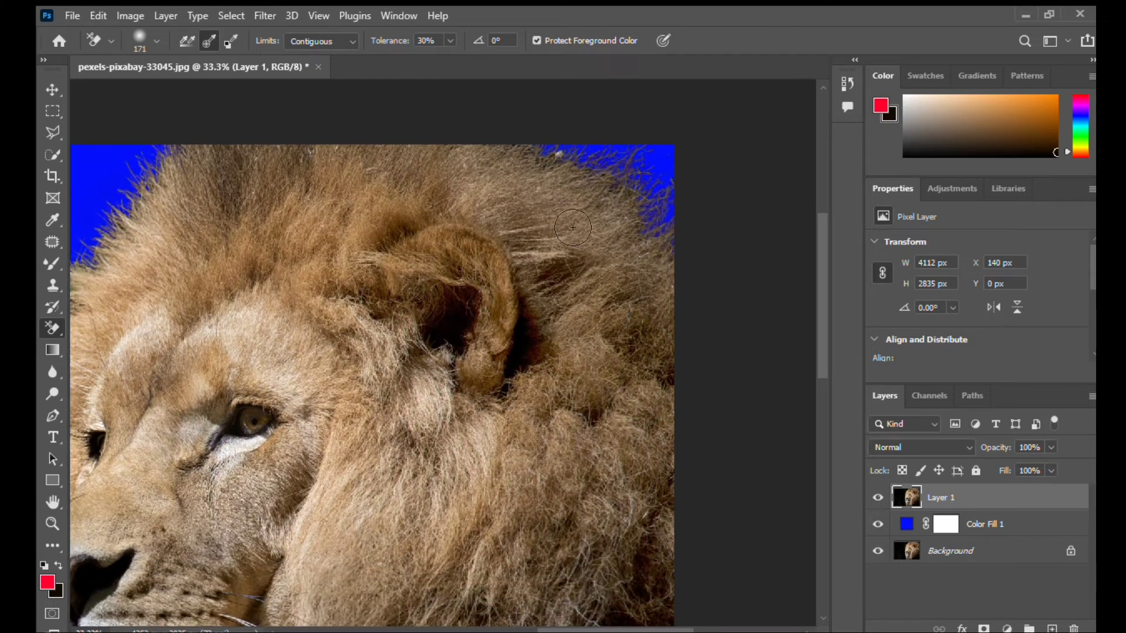
scroll(274, 184, "left", 2)
scroll(274, 183, "left", 2)
scroll(274, 183, "left", 2)
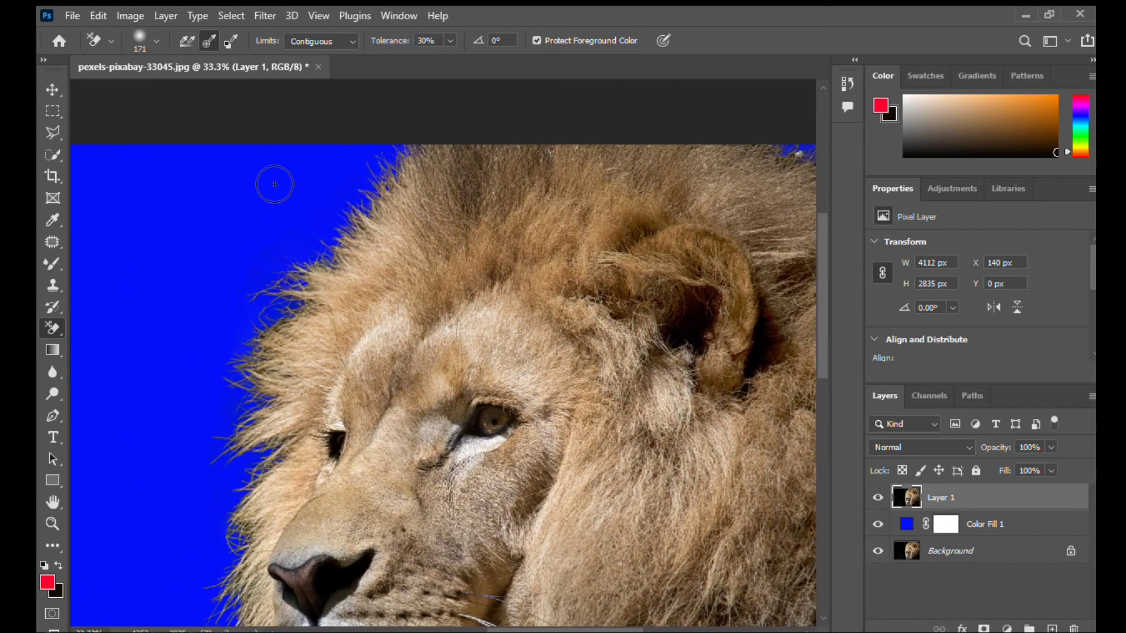
scroll(261, 176, "up", 2)
scroll(264, 175, "down", 1)
scroll(264, 175, "down", 1)
scroll(265, 175, "down", 3)
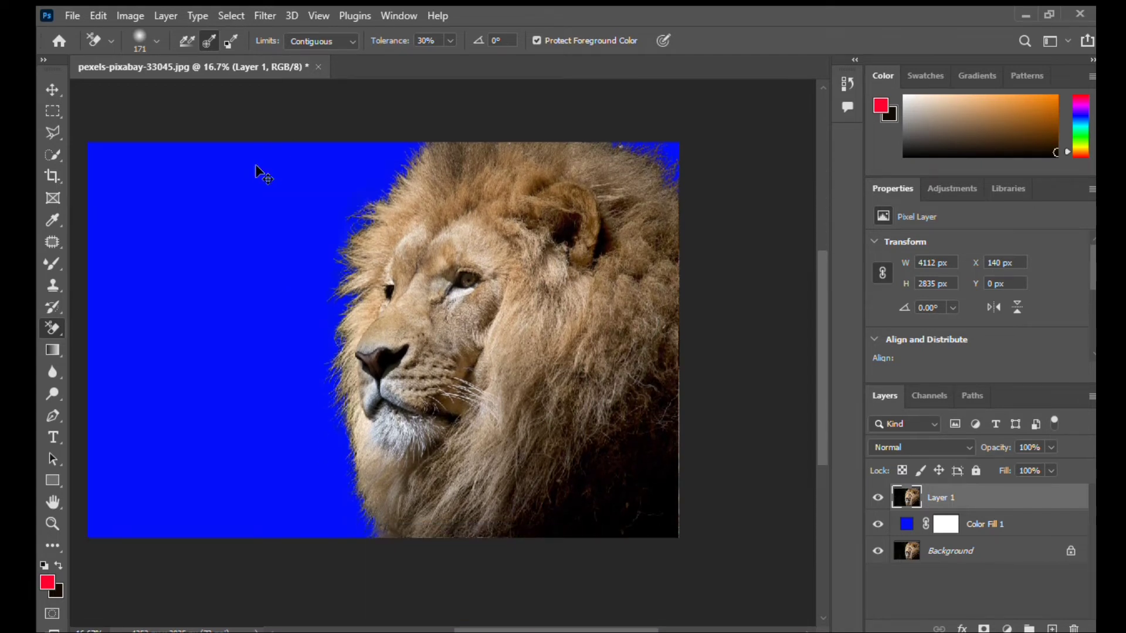
key("ctrl+minus")
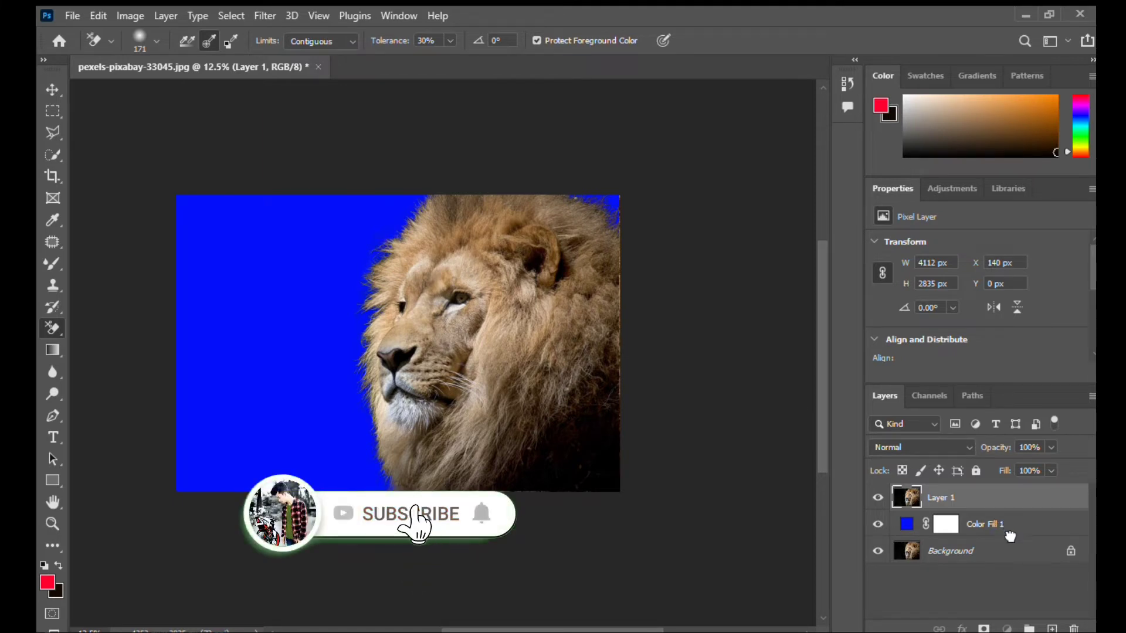
Delete the blue Color Fill 1 layer and move the lion layer above the forest-road photo.
left_click_drag(1009, 536, 1073, 628)
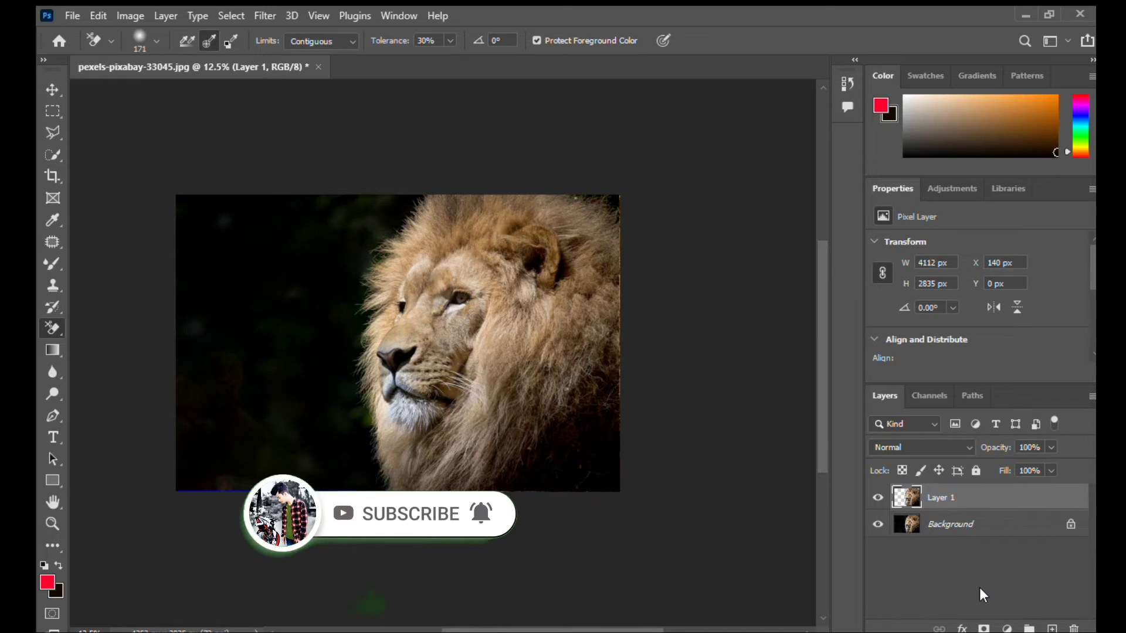
left_click(878, 524)
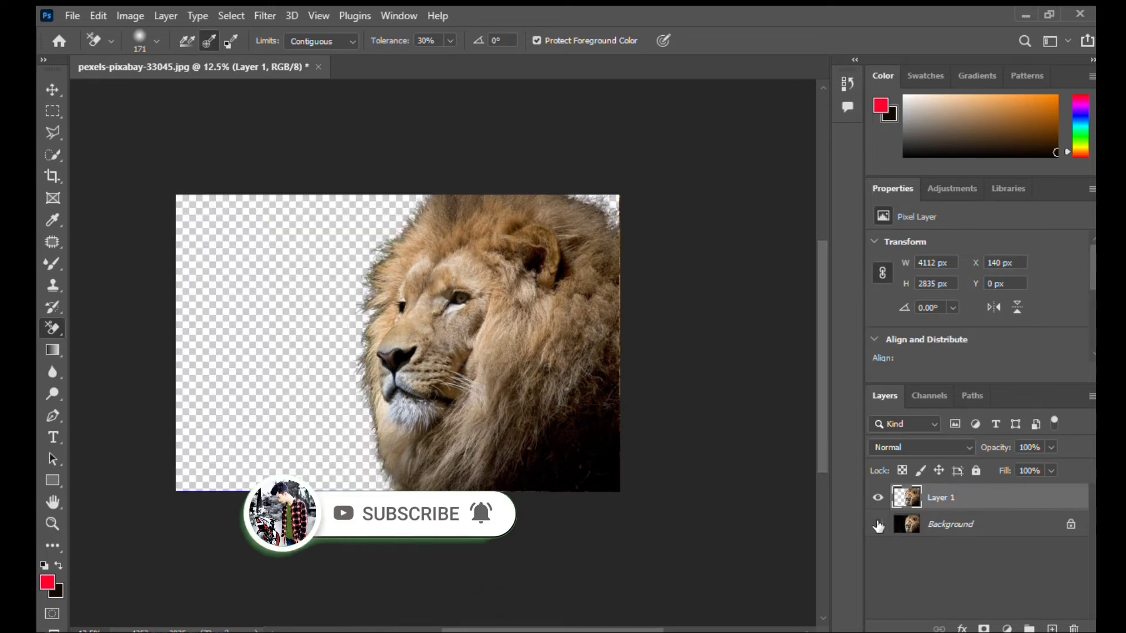
left_click(878, 524)
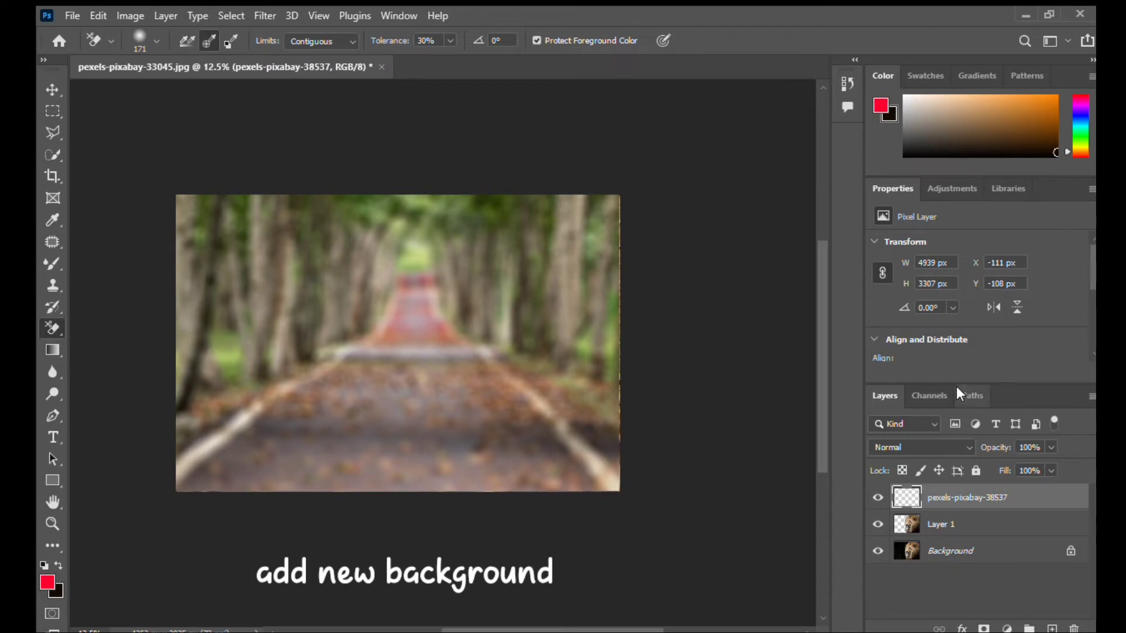
left_click_drag(949, 514, 948, 497)
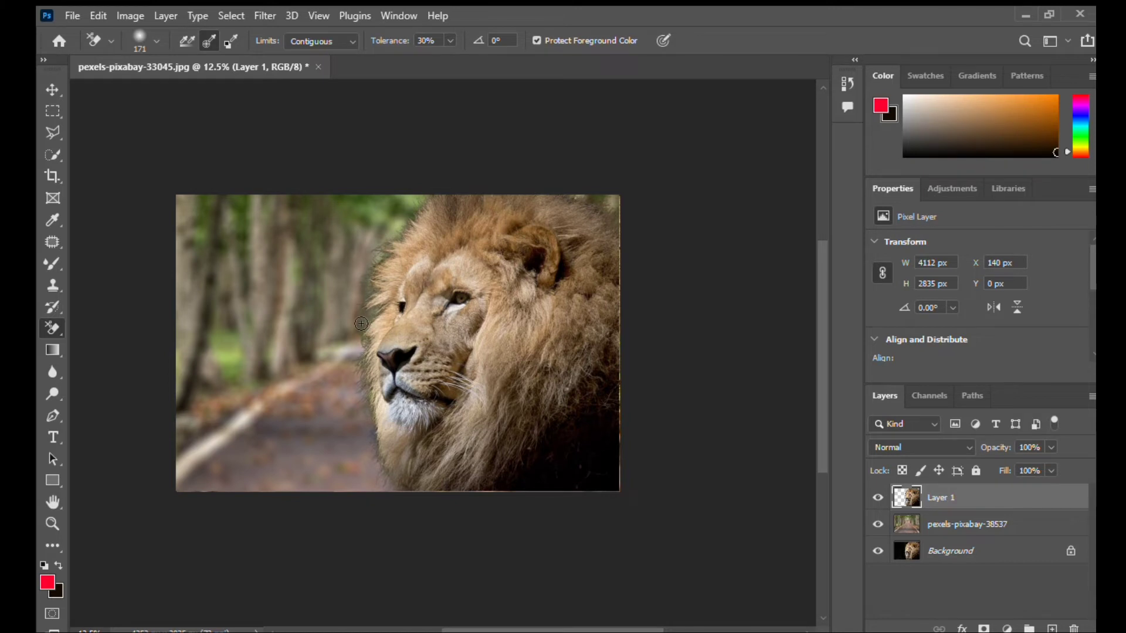
Zoom in and erase leftover fringe along the mane's left edge, beside the chin and lower-left strands.
key("ctrl+plus")
key("ctrl+plus")
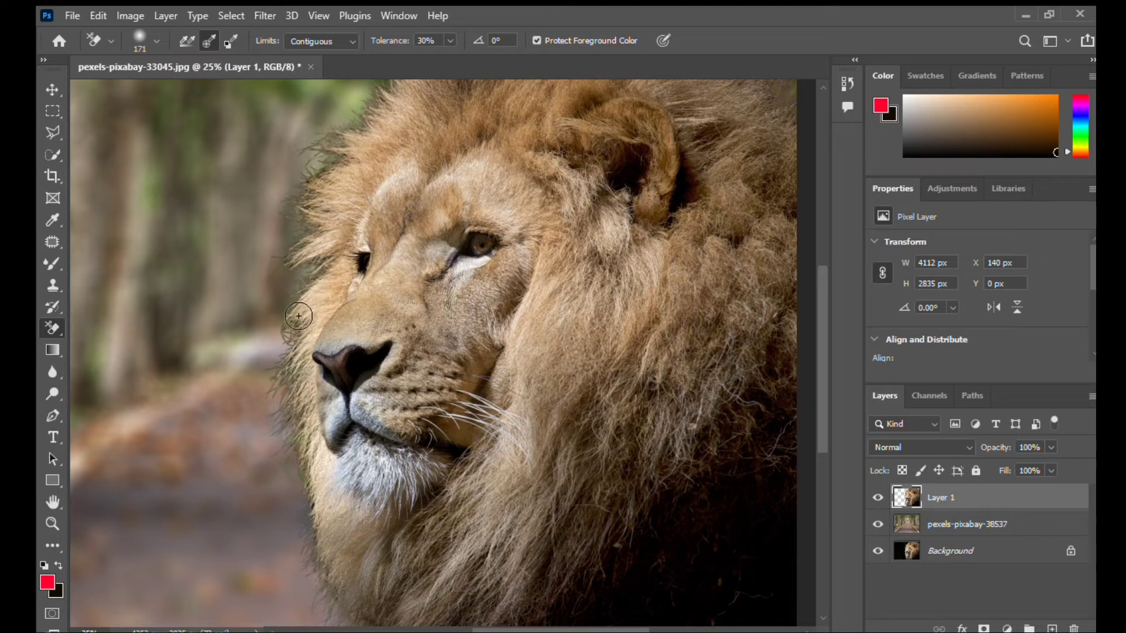
key("ctrl+plus")
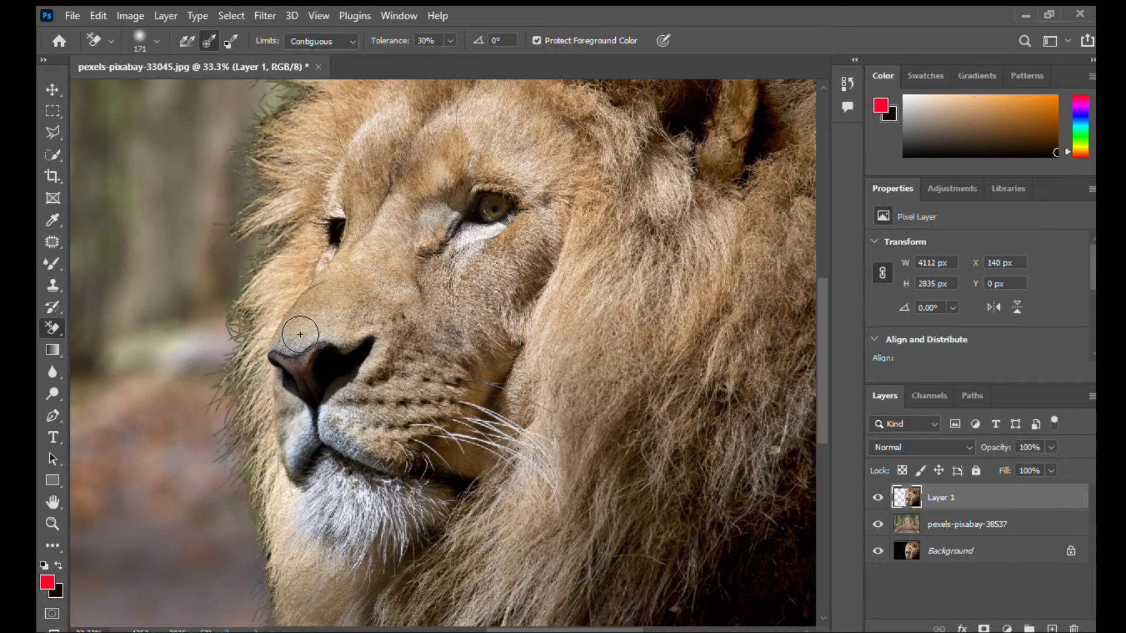
left_click_drag(242, 334, 241, 328)
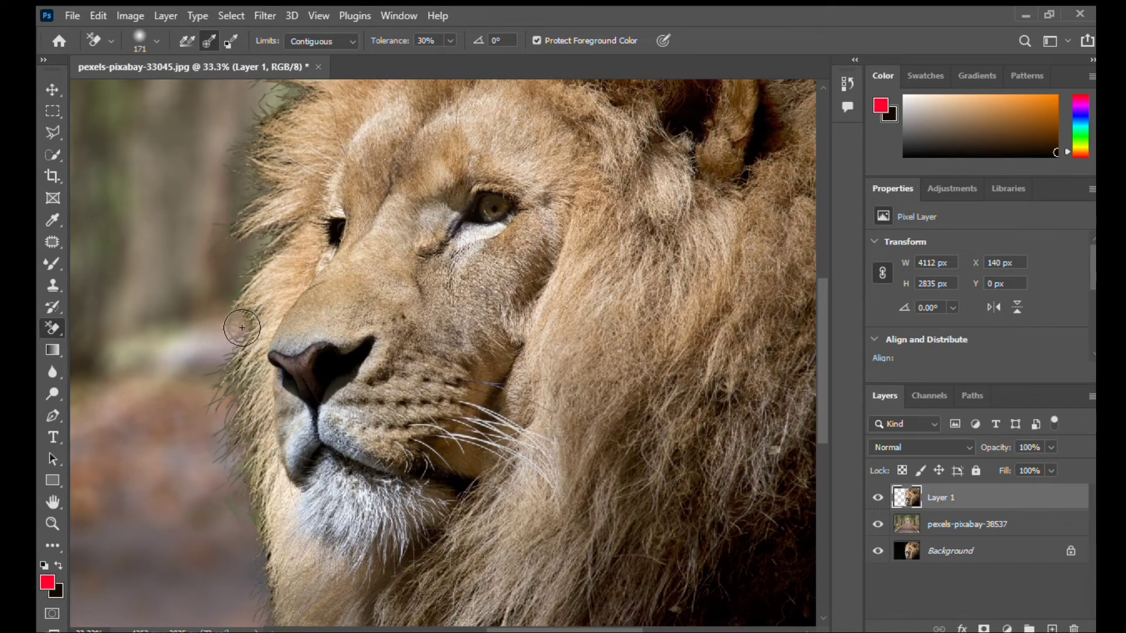
left_click_drag(275, 243, 251, 268)
left_click_drag(248, 147, 282, 99)
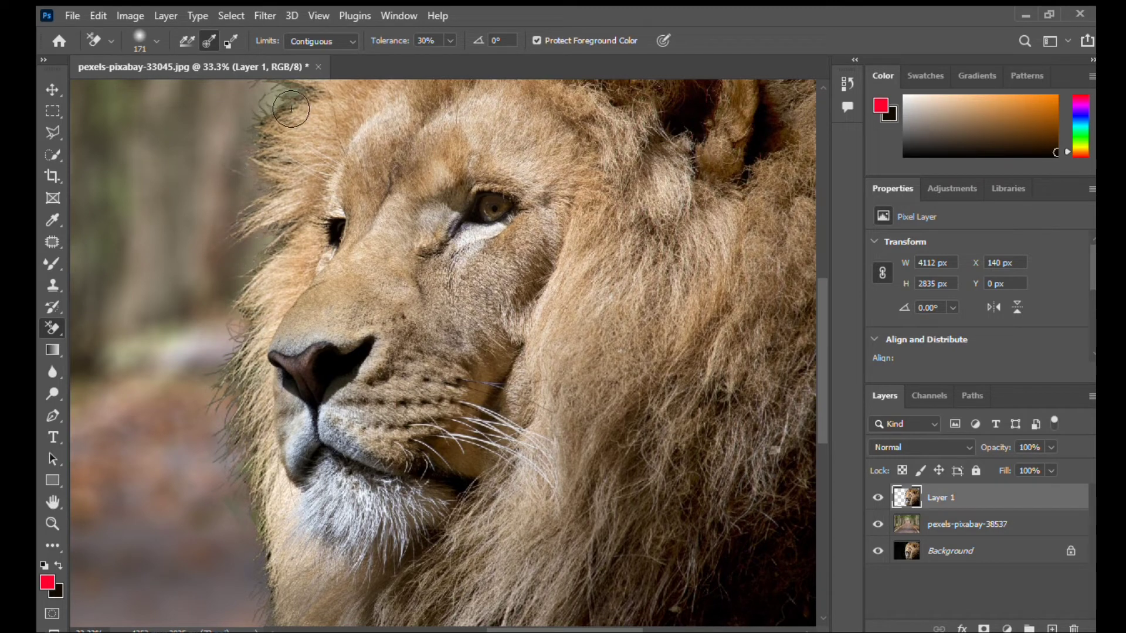
left_click_drag(259, 446, 255, 377)
left_click_drag(260, 526, 234, 509)
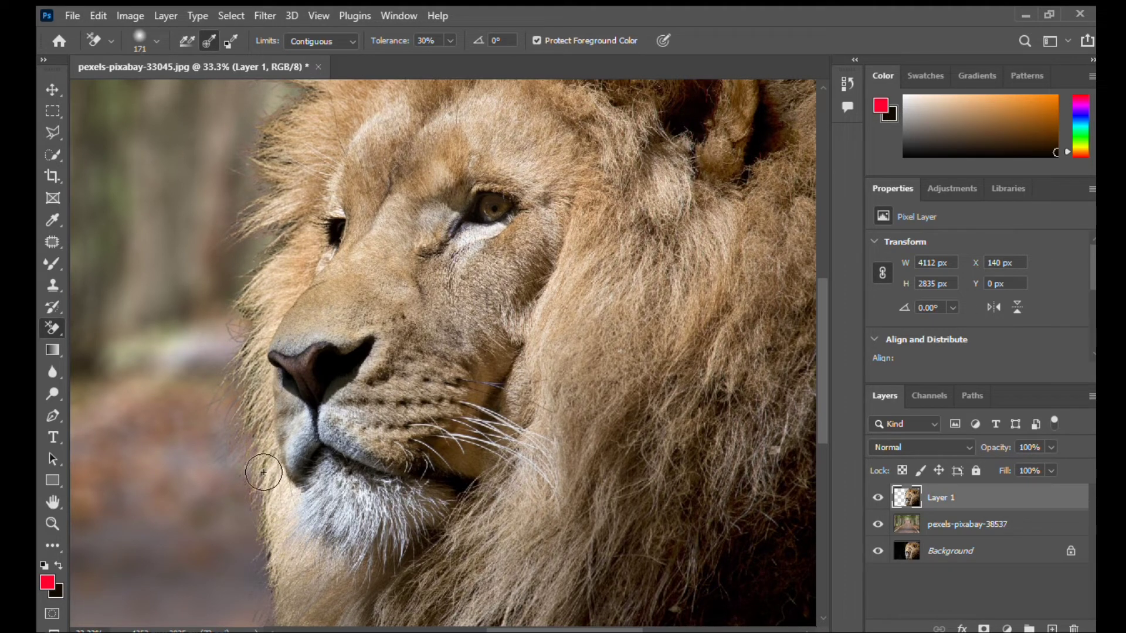
Recheck the mane and erase the remaining fringe further down its left edge.
scroll(261, 472, "up", 2)
scroll(258, 472, "up", 3)
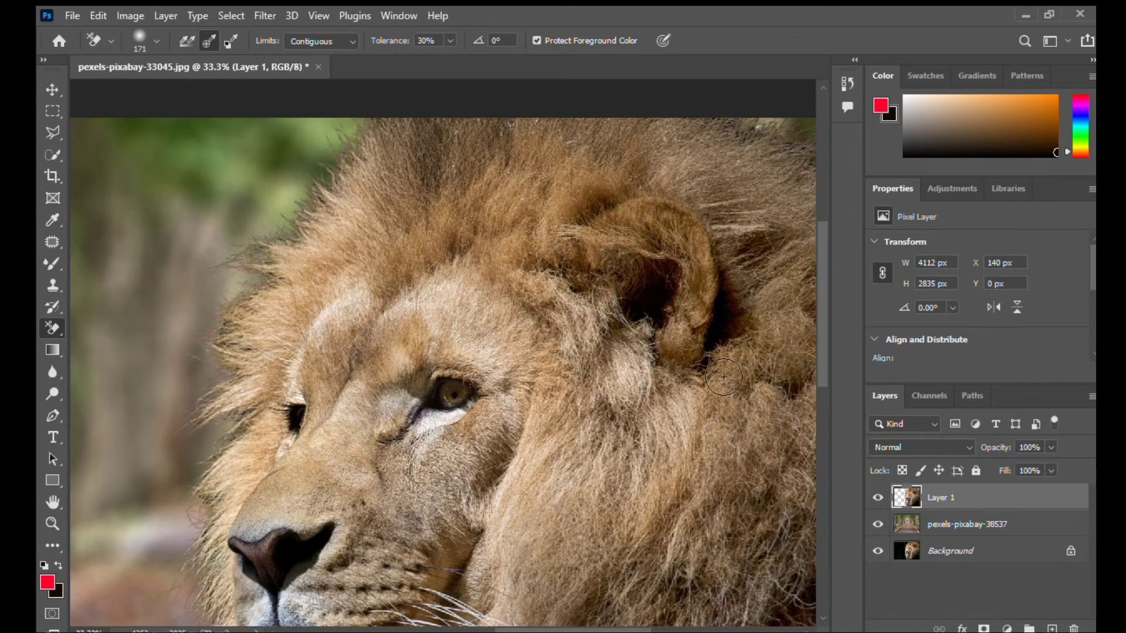
scroll(724, 377, "down", 2)
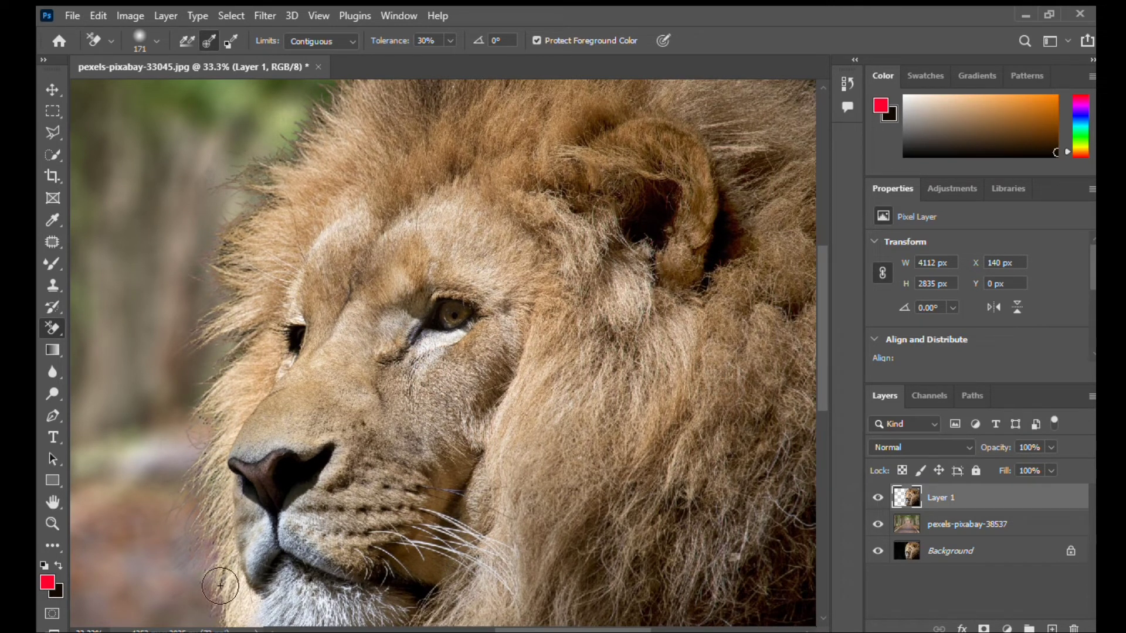
scroll(217, 576, "down", 2)
scroll(217, 576, "down", 3)
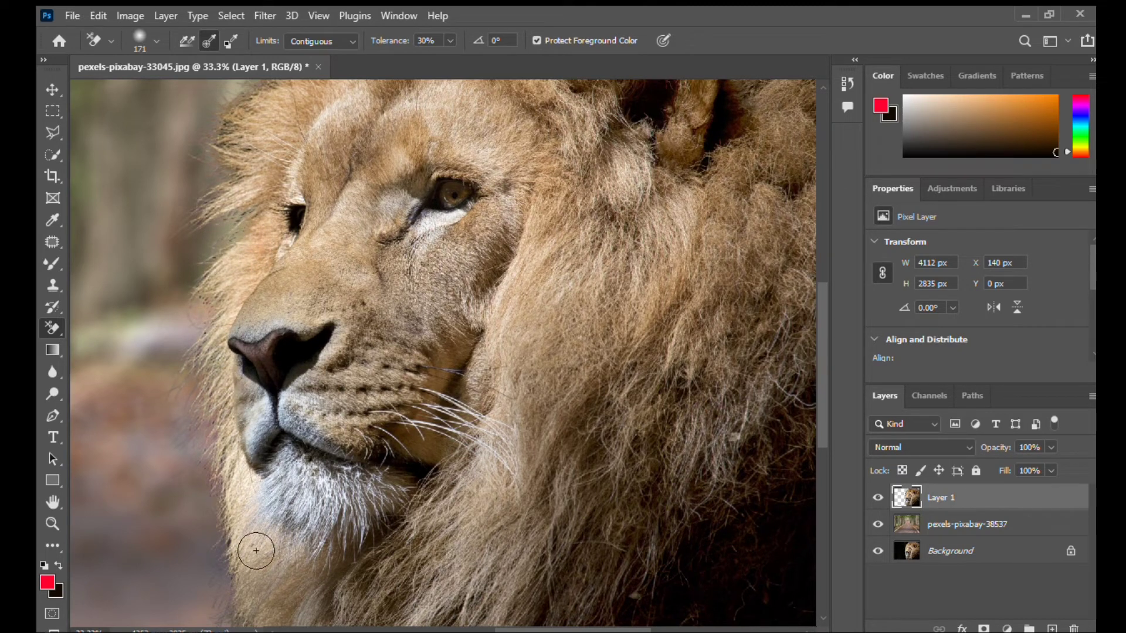
scroll(244, 554, "down", 3)
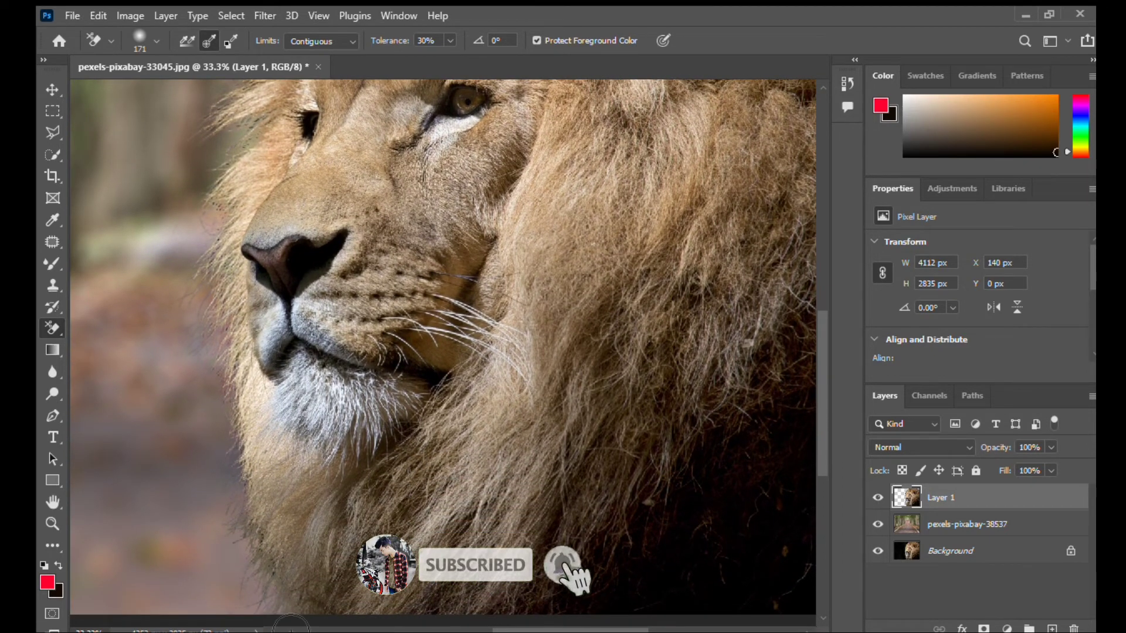
scroll(218, 302, "up", 3)
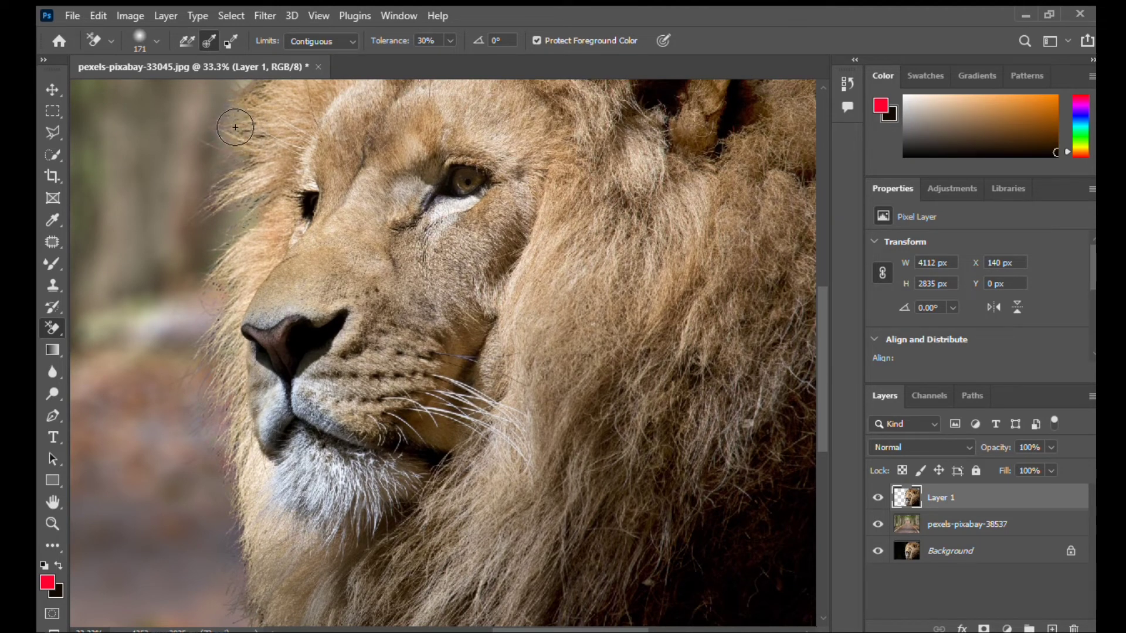
scroll(235, 127, "up", 3)
scroll(235, 128, "up", 2)
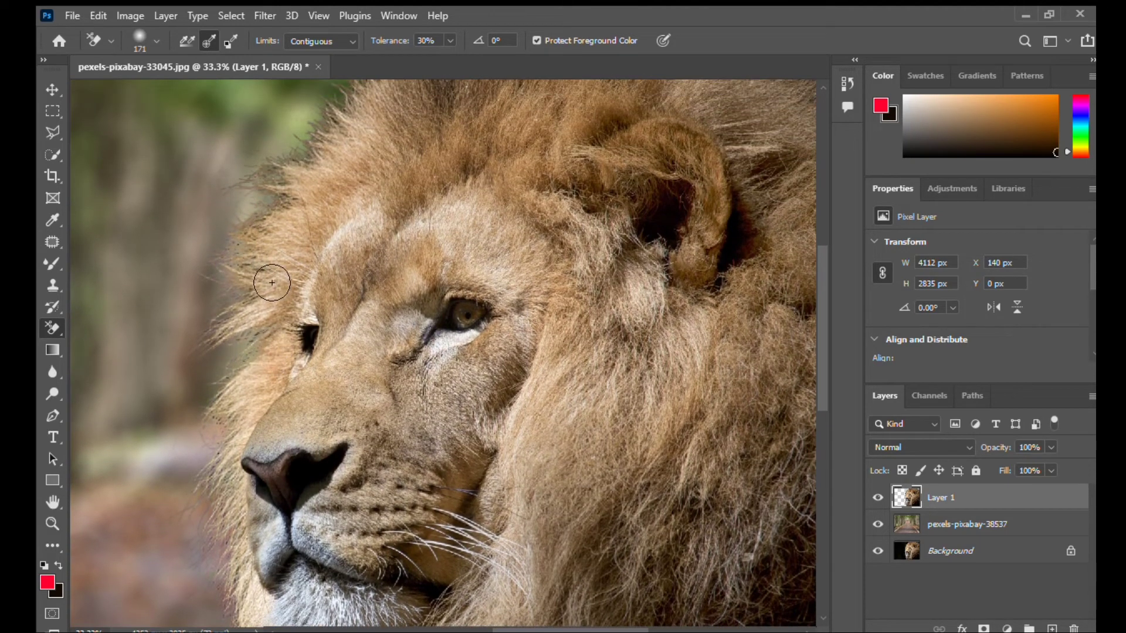
mouse_move(268, 282)
left_mouse_down()
mouse_move(259, 214)
mouse_move(289, 153)
left_mouse_up()
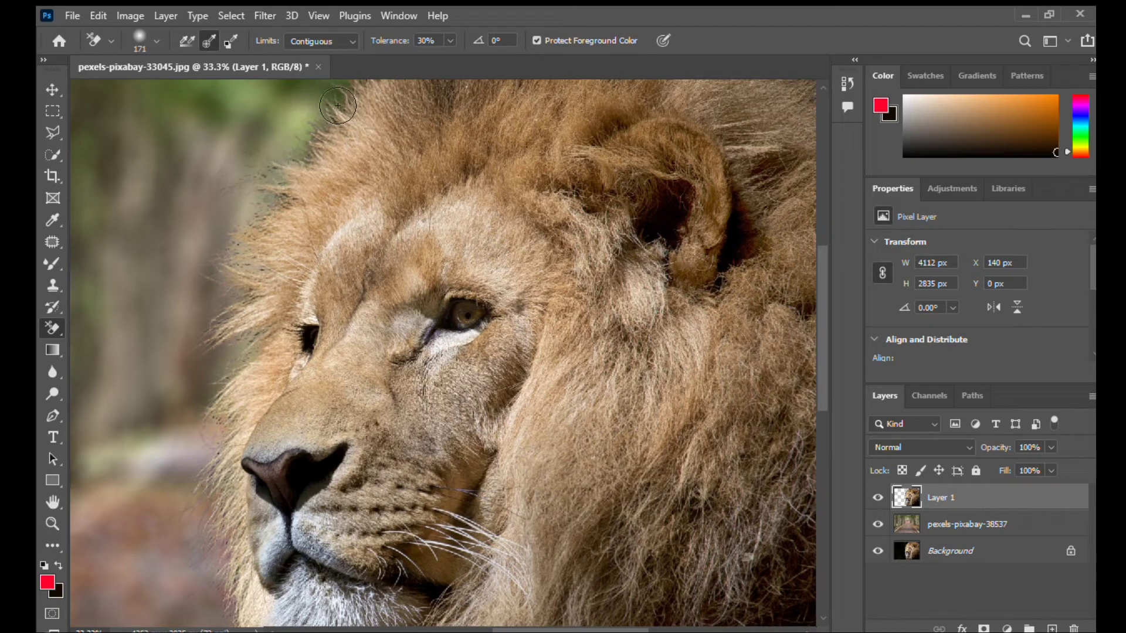
mouse_move(338, 105)
left_mouse_down()
mouse_move(294, 192)
mouse_move(338, 141)
mouse_move(265, 225)
mouse_move(280, 259)
mouse_move(256, 396)
mouse_move(226, 422)
mouse_move(264, 299)
left_mouse_up()
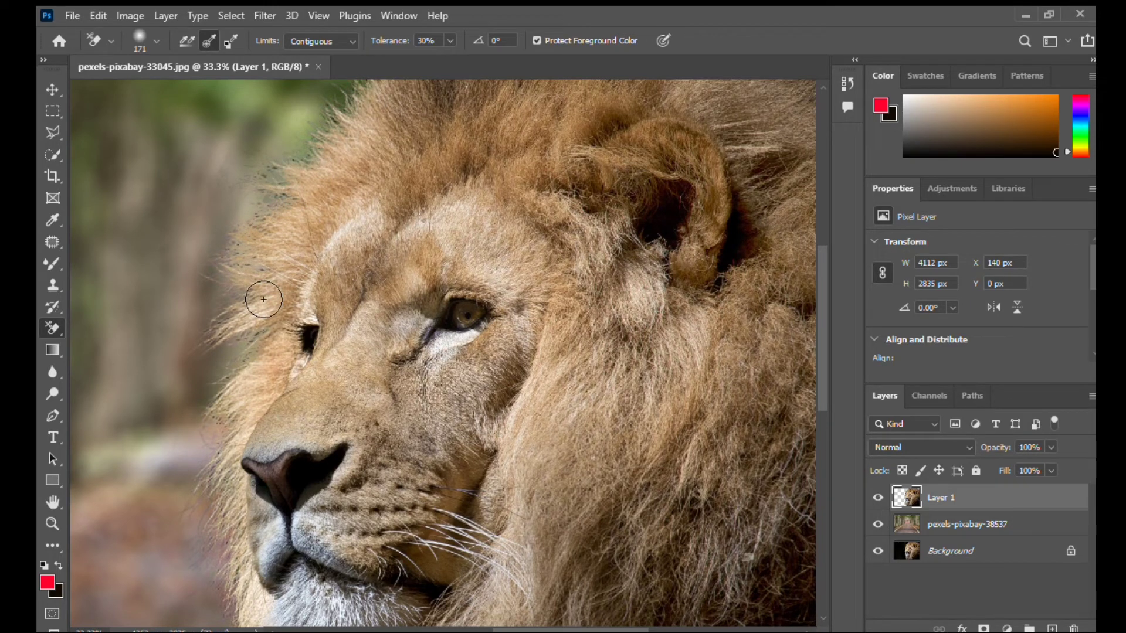
Zoom in and erase the fringe along the mane's upper-left edge.
key("ctrl+plus")
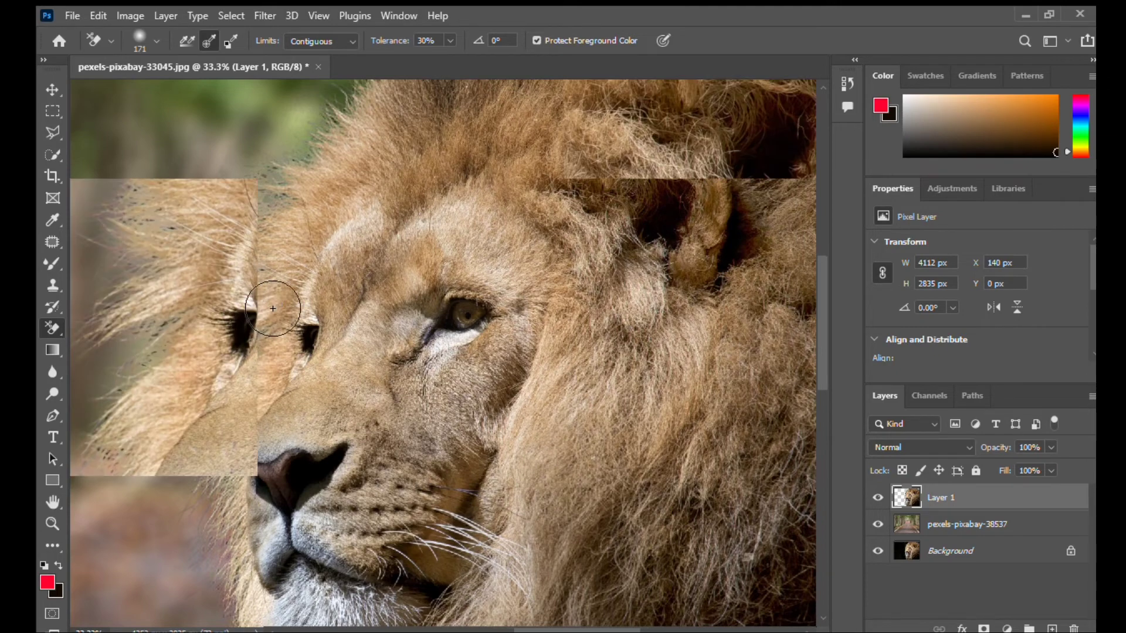
scroll(247, 188, "up", 2)
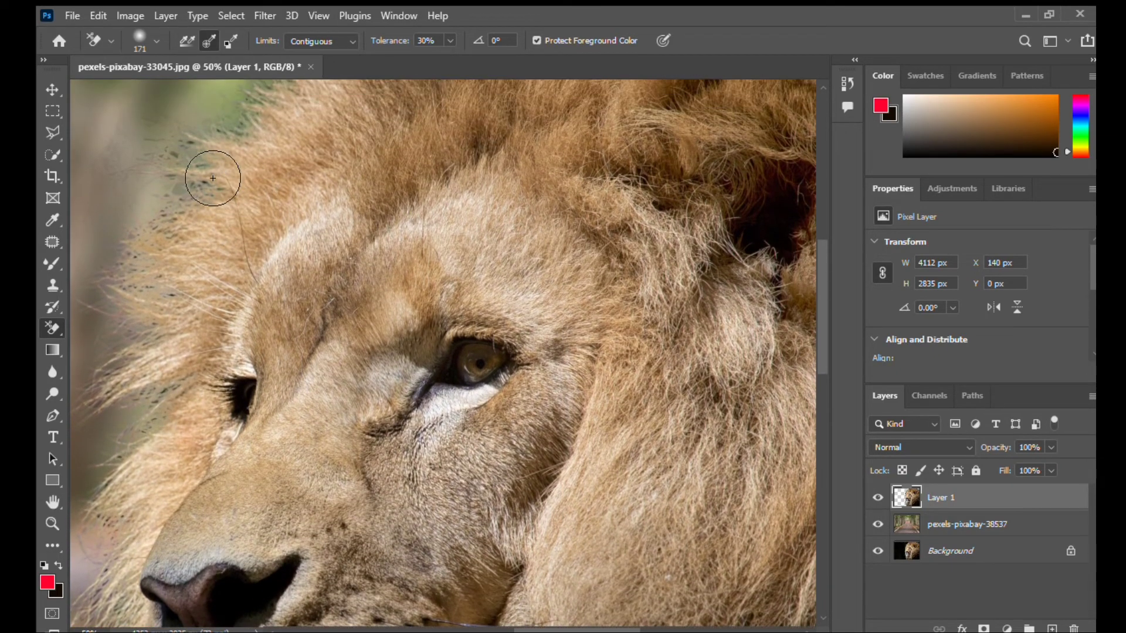
mouse_move(225, 217)
left_mouse_down()
mouse_move(246, 205)
mouse_move(196, 189)
mouse_move(195, 171)
mouse_move(193, 225)
mouse_move(192, 191)
mouse_move(271, 138)
mouse_move(254, 150)
mouse_move(267, 130)
left_mouse_up()
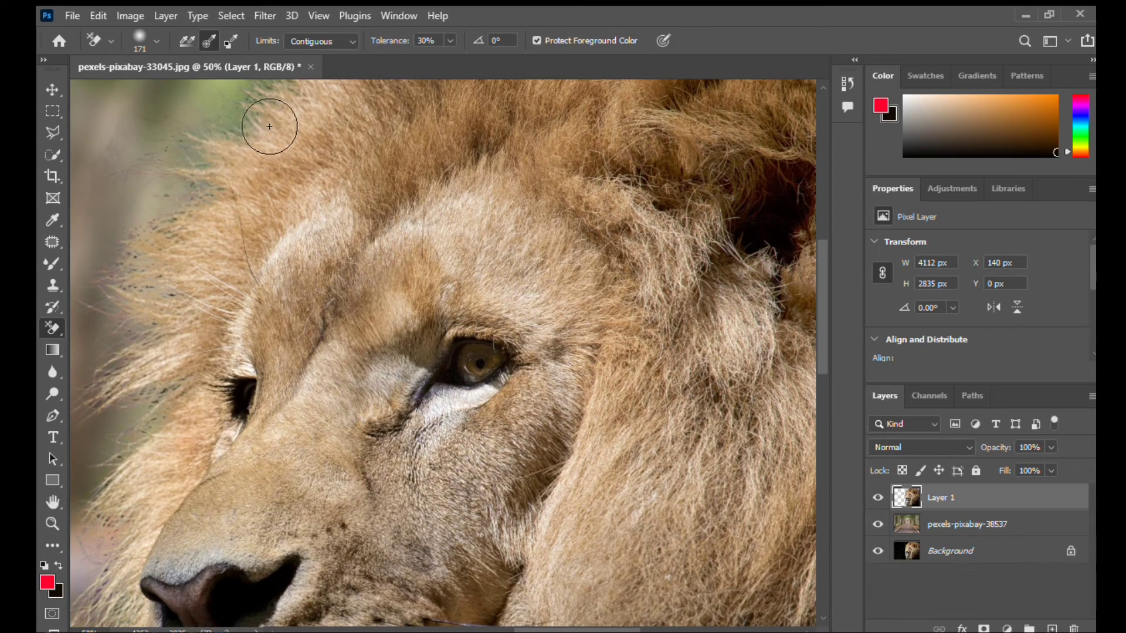
key("ctrl+minus")
key("ctrl+minus")
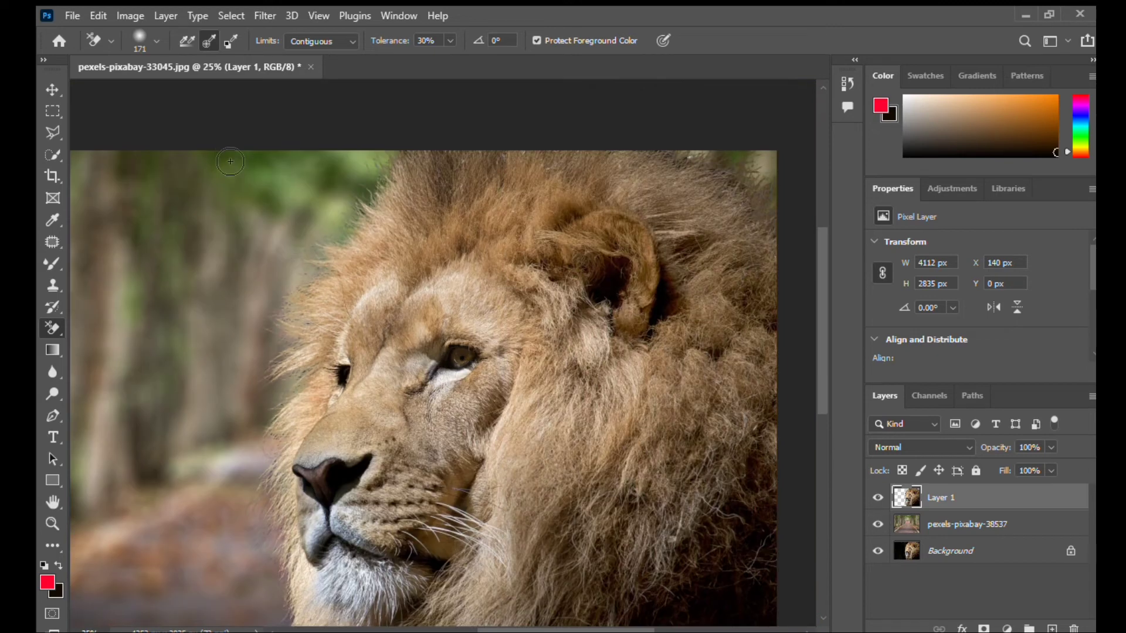
scroll(237, 182, "down", 5)
scroll(232, 176, "down", 1)
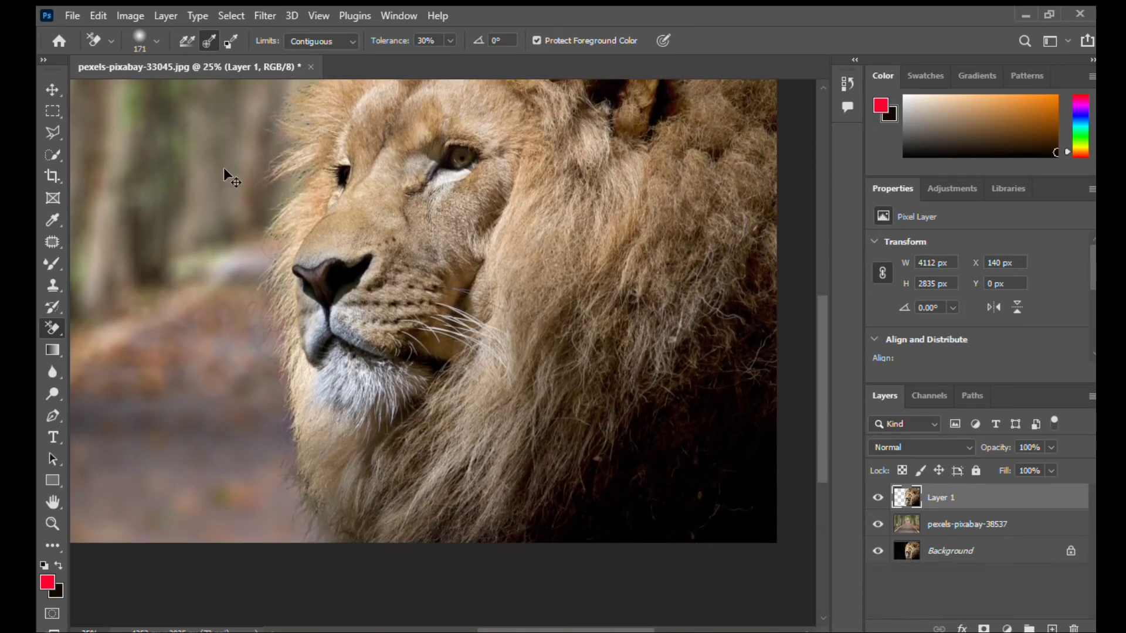
Inspect the chin and nose closely and erase the dark fringe on the mane beside the eye.
key("ctrl+plus")
key("ctrl+plus")
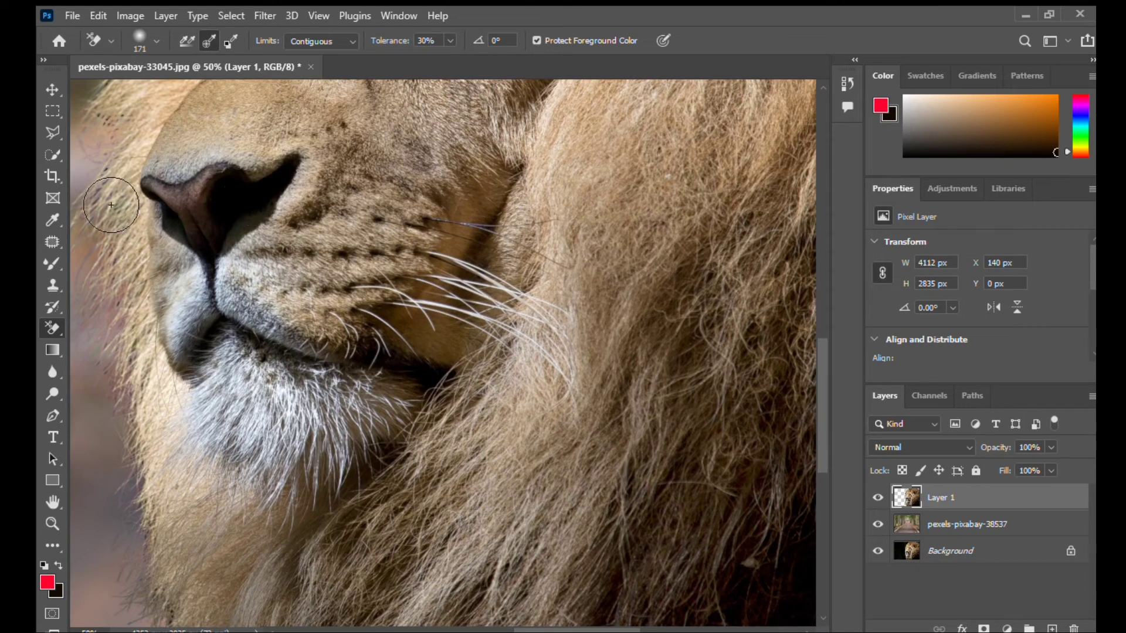
scroll(106, 206, "left", 3)
scroll(201, 143, "left", 1)
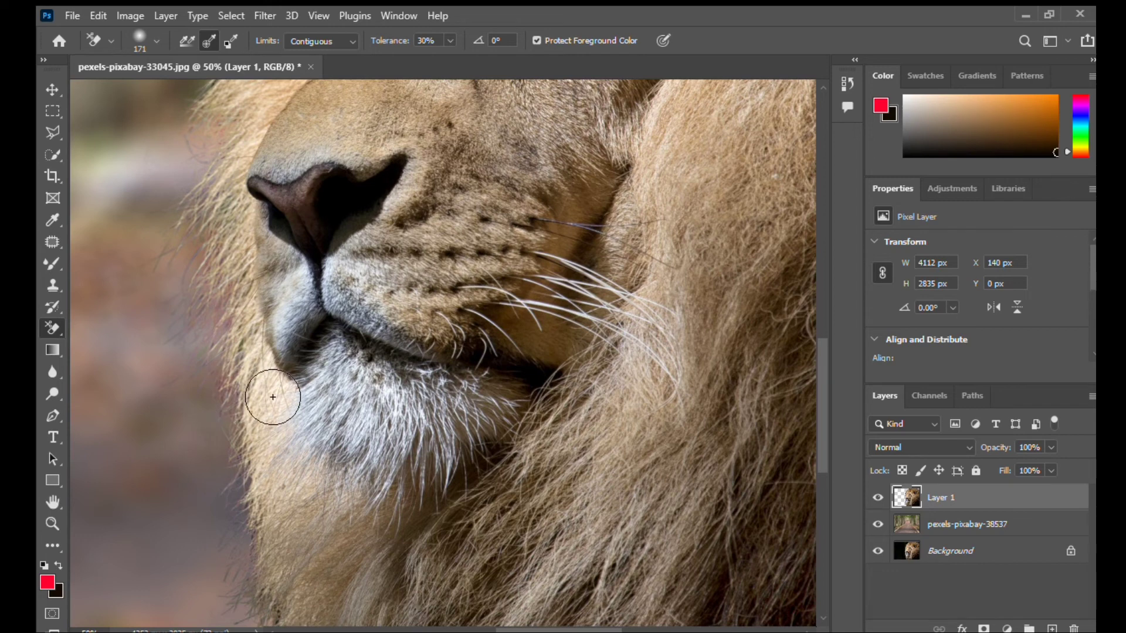
scroll(276, 550, "down", 5)
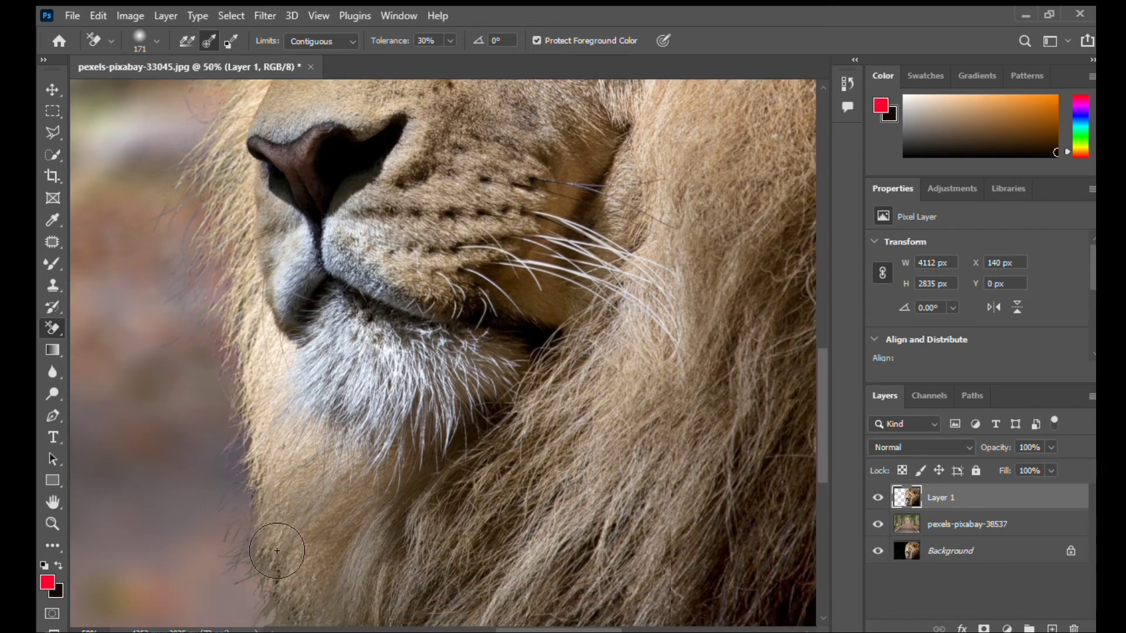
key("ctrl+plus")
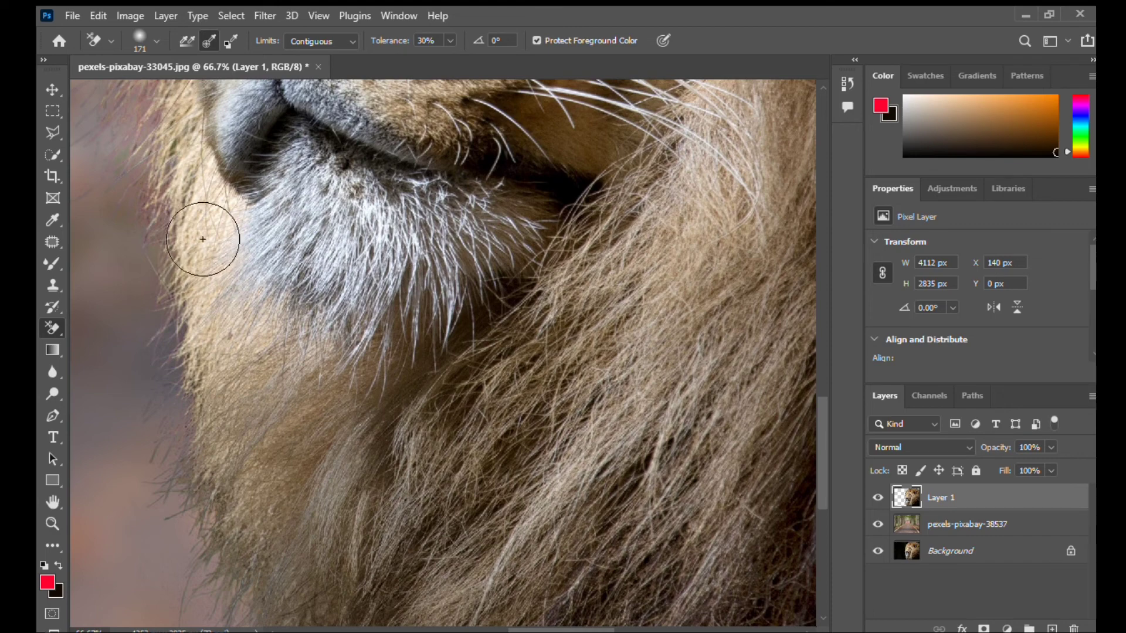
key("ctrl+minus")
key("ctrl+minus")
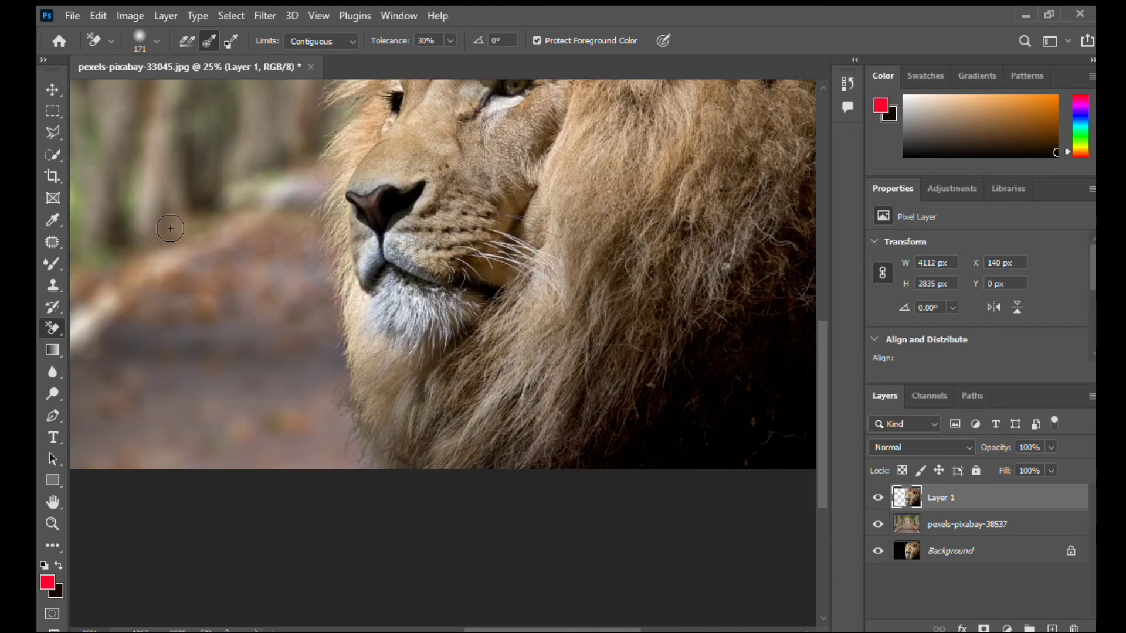
key("ctrl+minus")
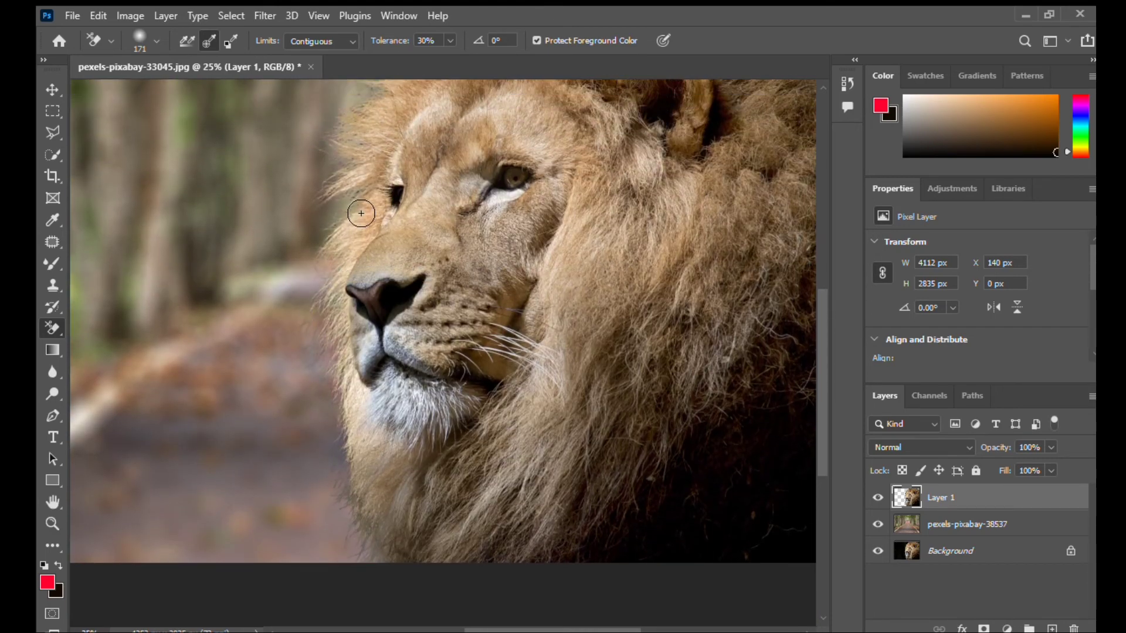
key("ctrl+plus")
key("ctrl+plus")
key("ctrl+plus")
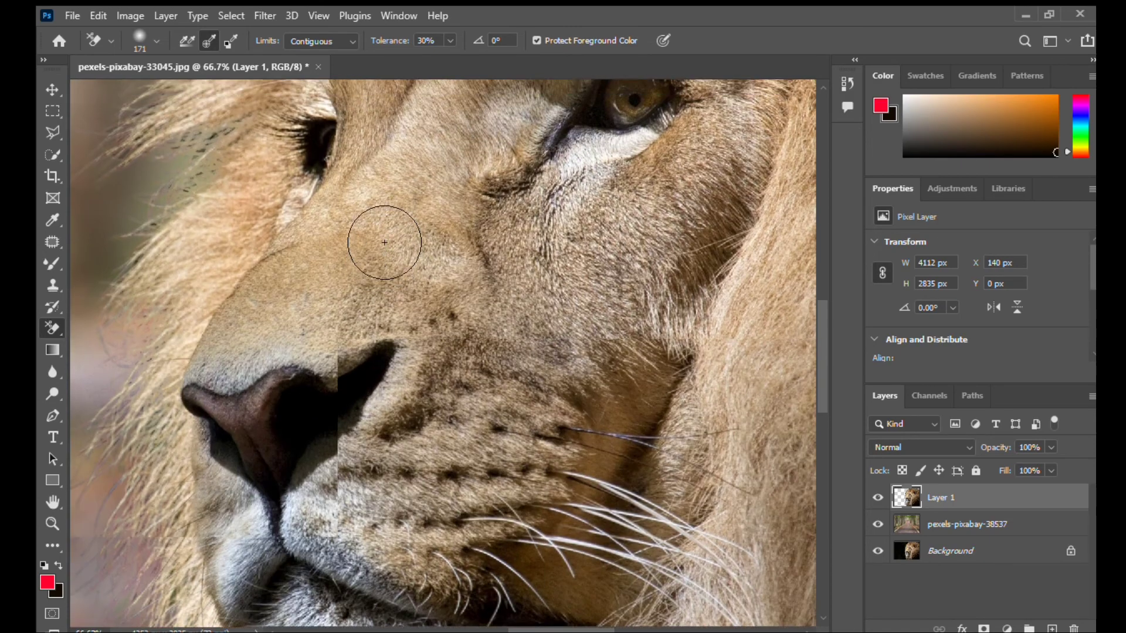
scroll(385, 242, "up", 3)
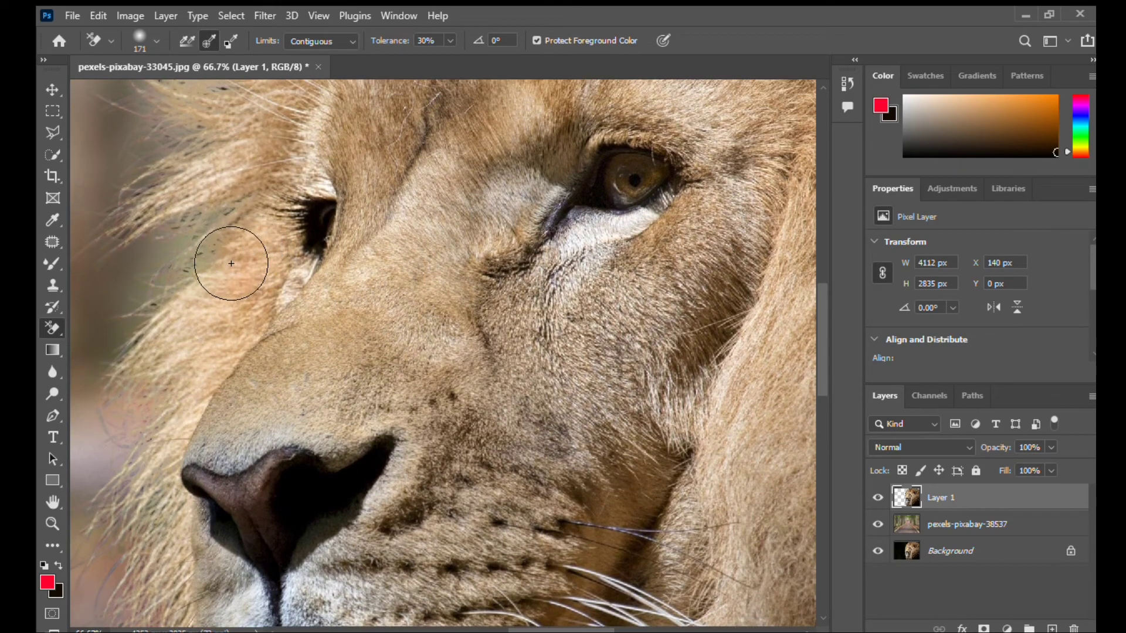
mouse_move(231, 263)
left_mouse_down()
mouse_move(245, 278)
mouse_move(167, 368)
mouse_move(166, 231)
mouse_move(223, 165)
mouse_move(233, 126)
mouse_move(181, 170)
mouse_move(188, 150)
mouse_move(146, 251)
mouse_move(254, 238)
mouse_move(201, 271)
left_mouse_up()
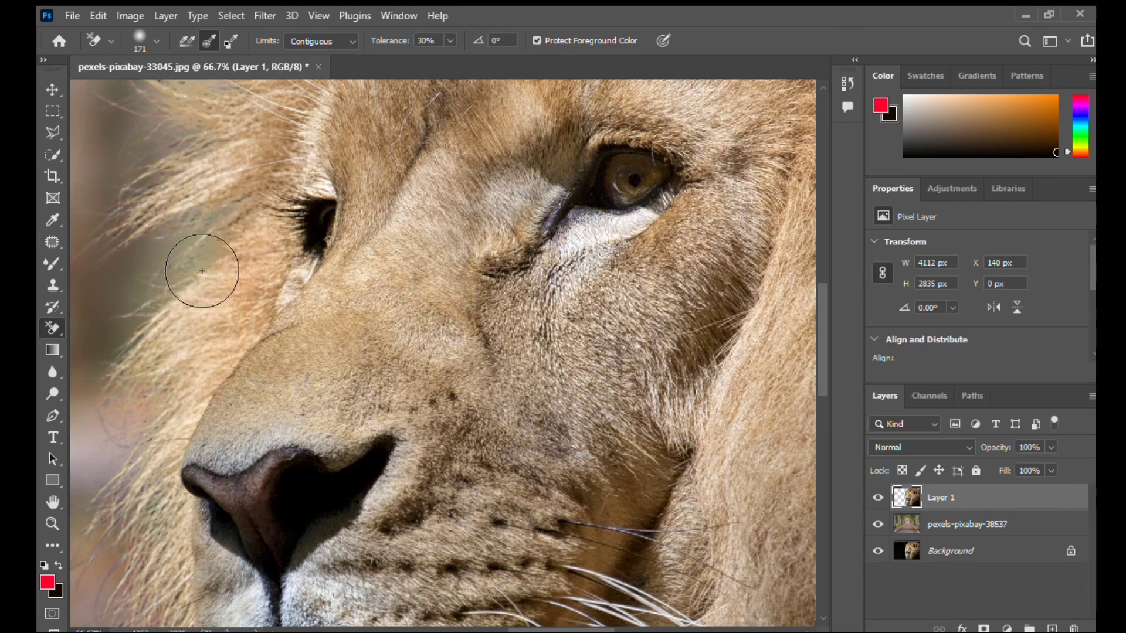
key("ctrl+plus")
scroll(199, 282, "up", 3)
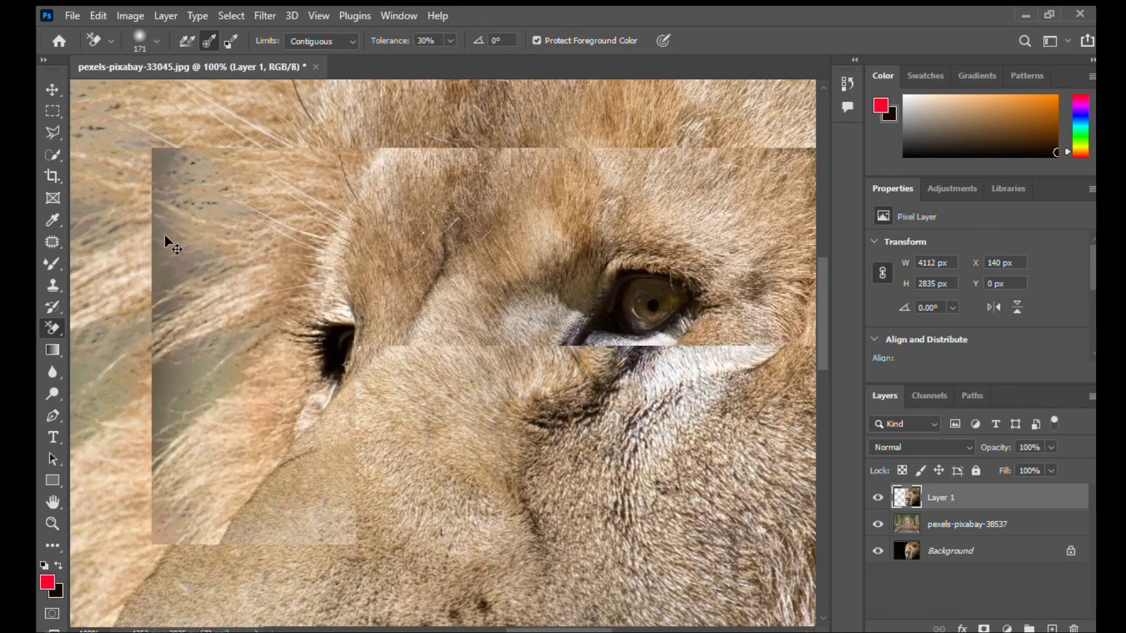
Zoom to 66.7% and erase the fringe hair along the upper mane edge.
key("ctrl+minus")
key("ctrl+minus")
scroll(194, 258, "up", 2)
scroll(194, 259, "up", 1)
scroll(192, 269, "up", 2)
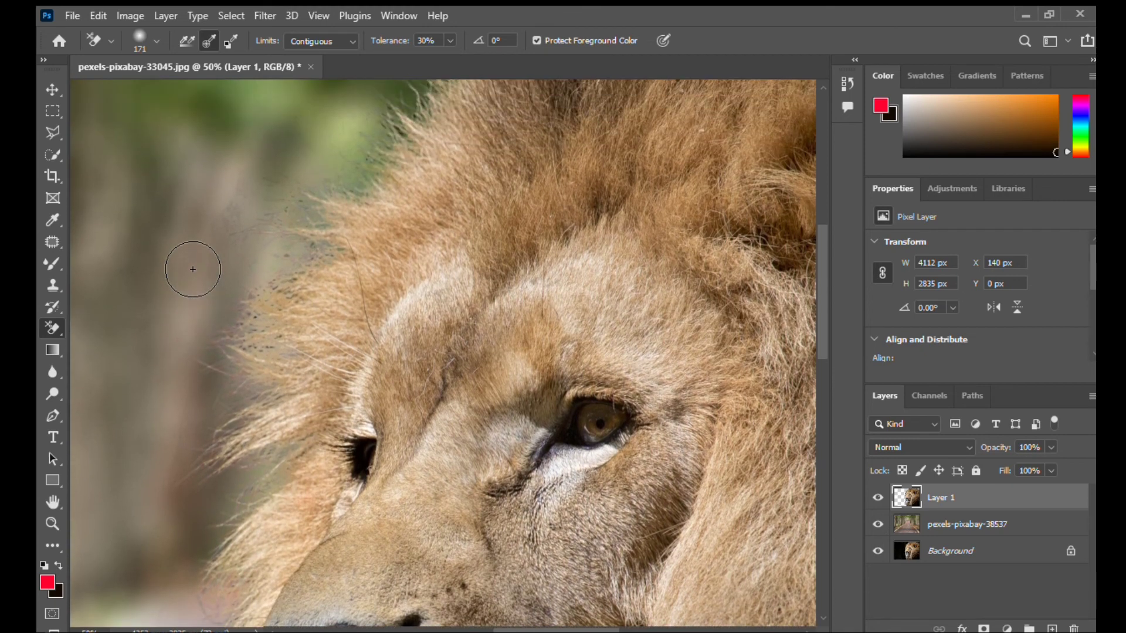
key("ctrl+plus")
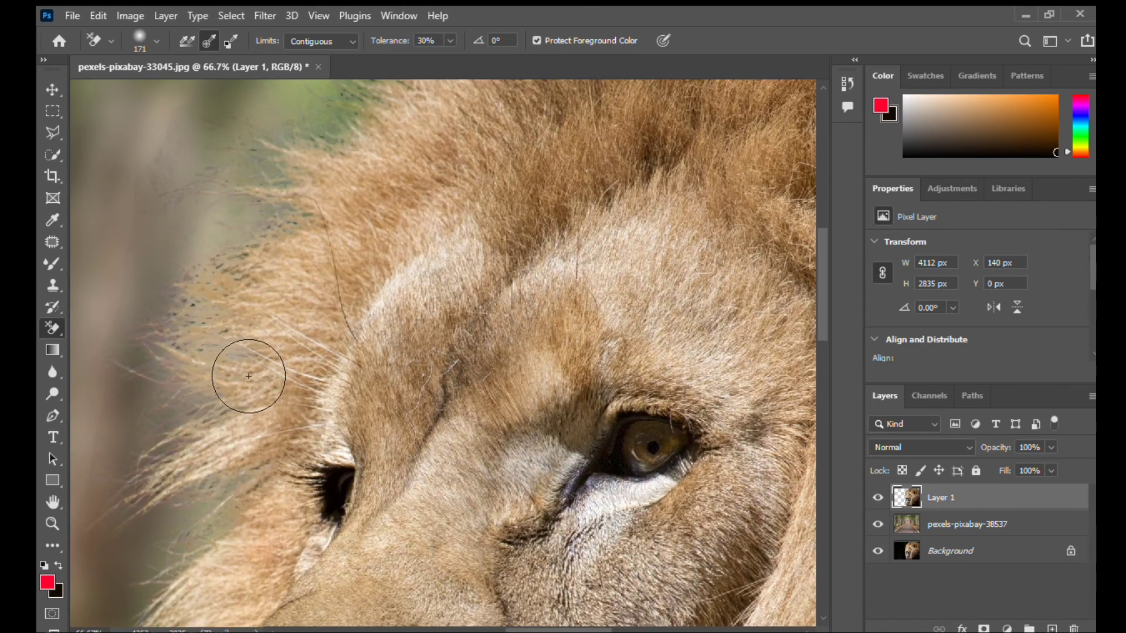
mouse_move(248, 376)
left_mouse_down()
mouse_move(228, 371)
mouse_move(254, 352)
mouse_move(208, 327)
mouse_move(206, 369)
mouse_move(185, 344)
mouse_move(259, 357)
mouse_move(249, 358)
mouse_move(181, 201)
mouse_move(205, 227)
left_mouse_up()
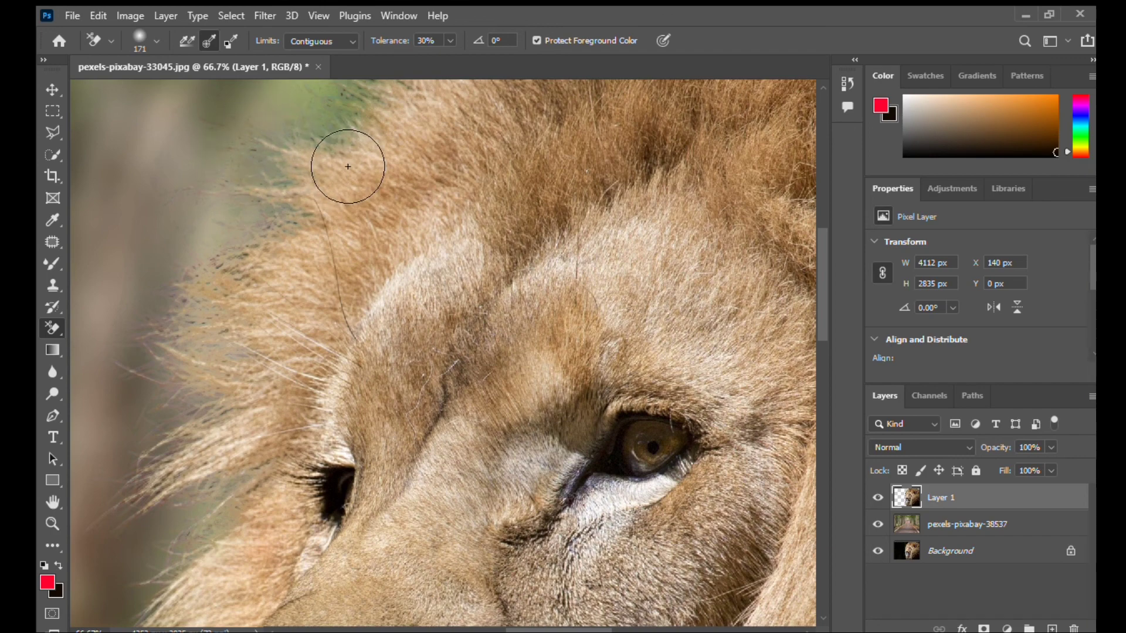
Review the lion composite over the forest, then subscribe to the channel in YouTube.
scroll(381, 135, "up", 2)
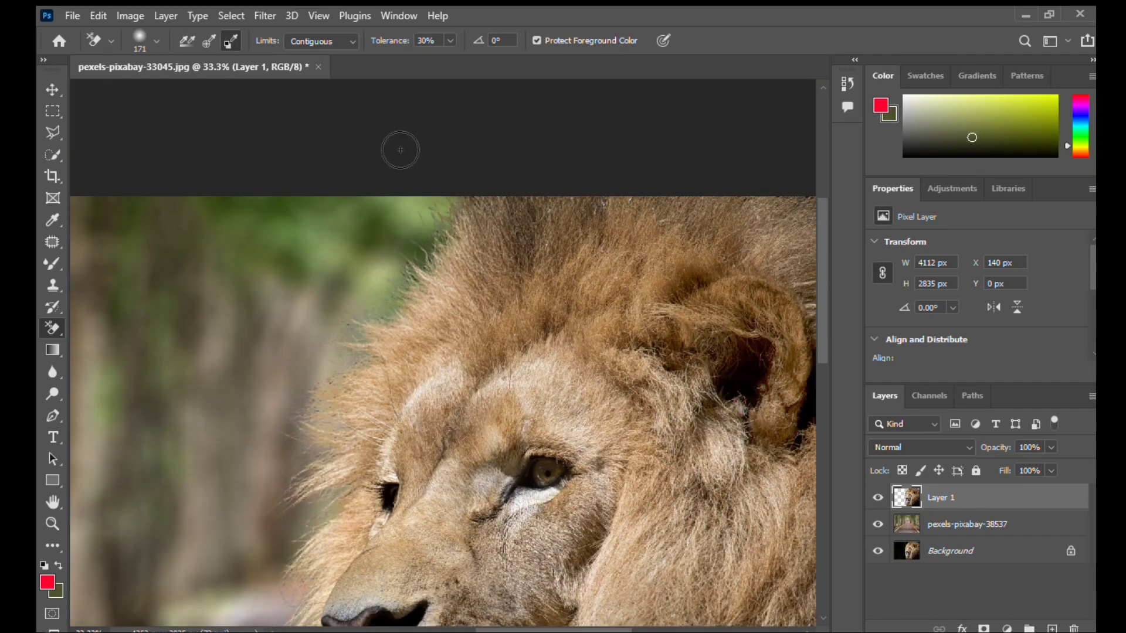
scroll(400, 150, "down", 1)
scroll(395, 145, "down", 1)
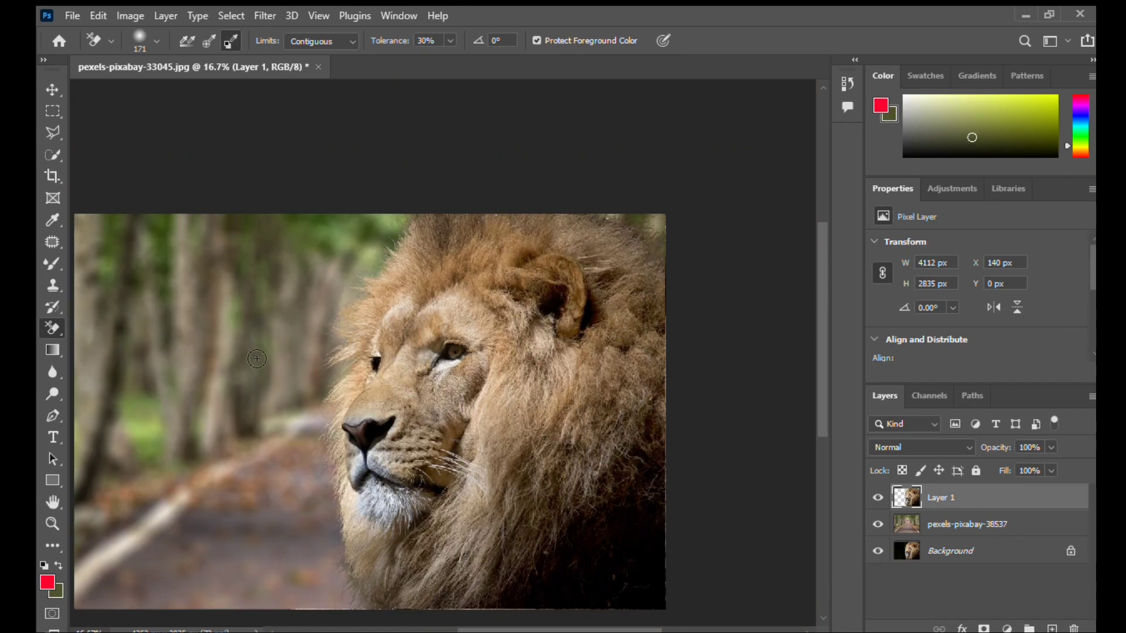
left_click_drag(257, 358, 453, 348)
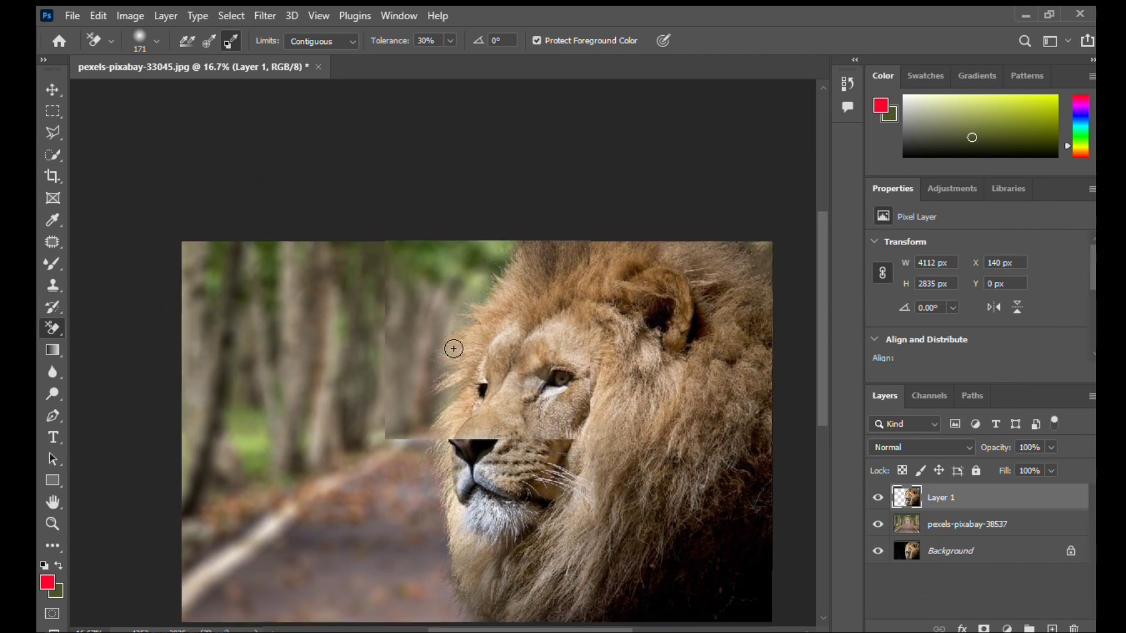
scroll(454, 349, "up", 1)
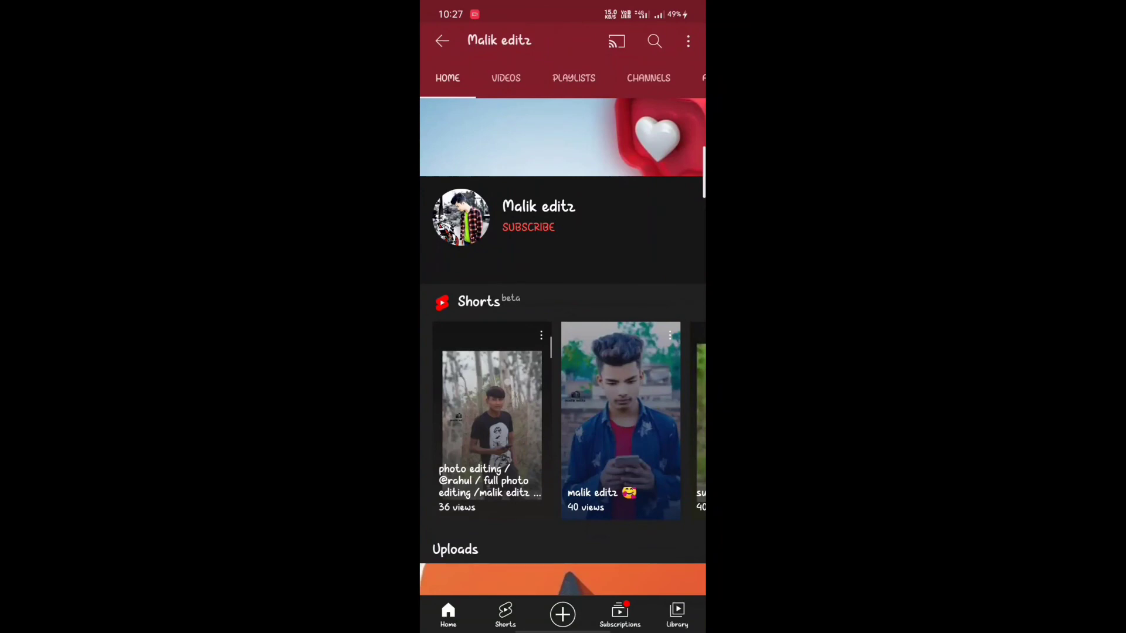
left_click(528, 227)
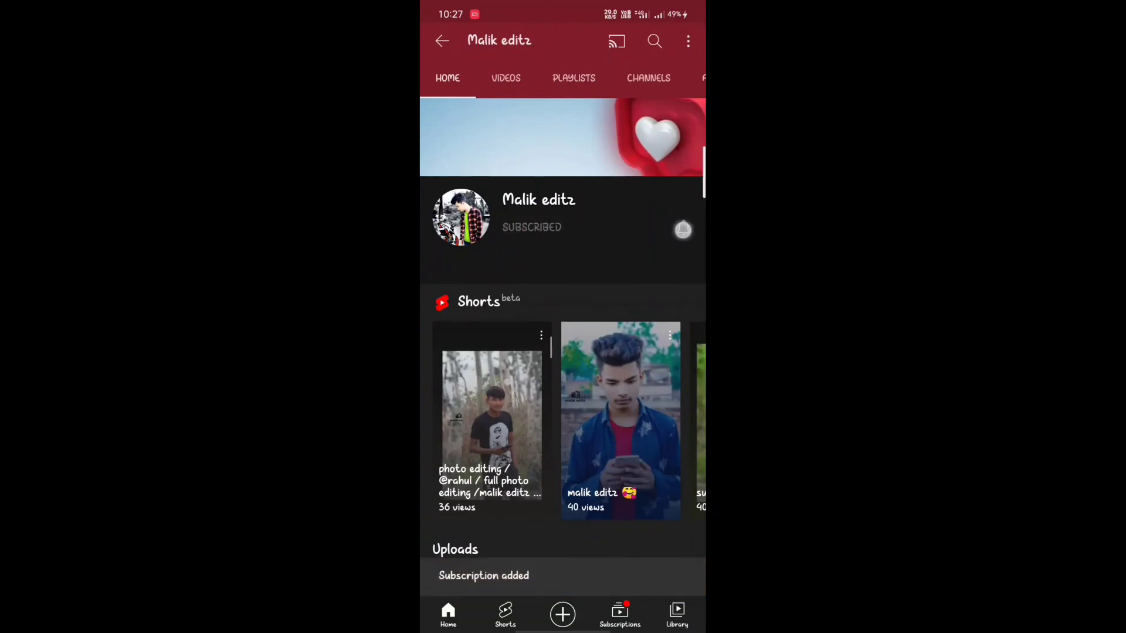